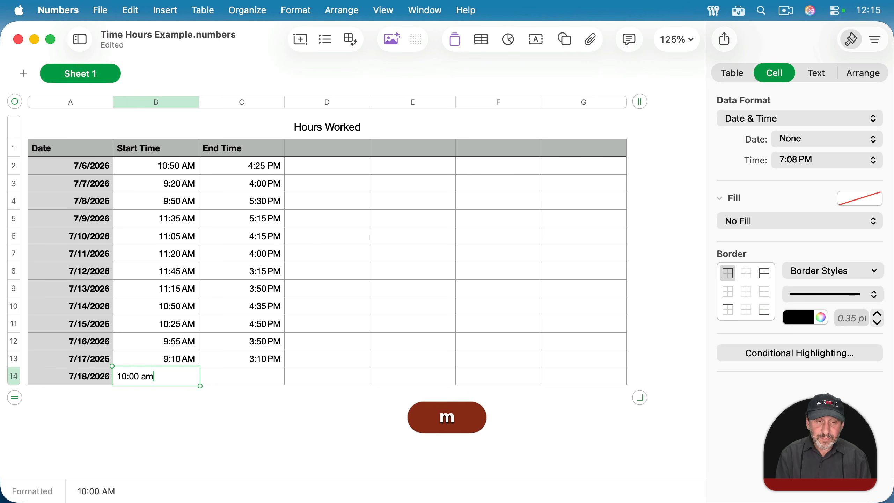
Accept the 10:00 am start time for 7/18/2026 and enter 2:10 pm as its end time
key("Tab")
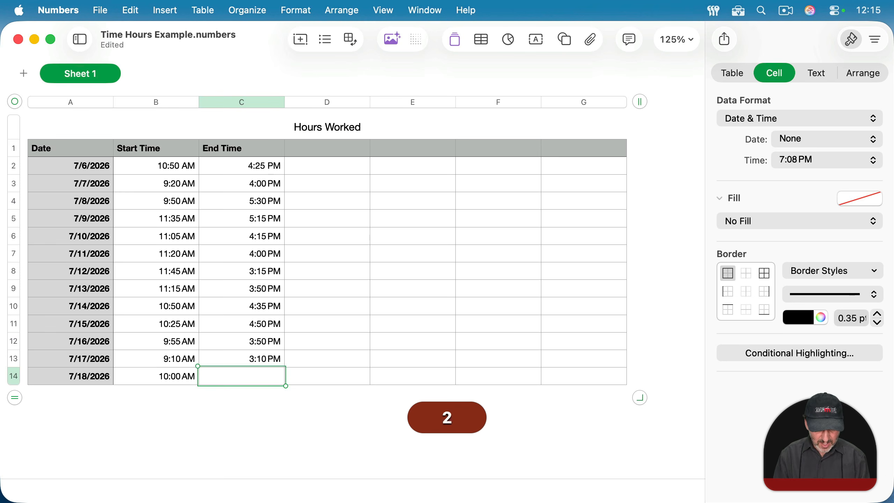
type("2:")
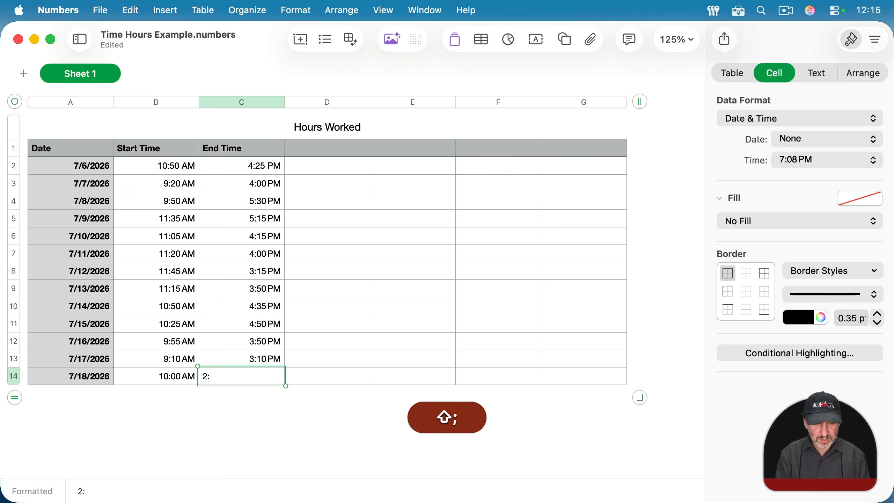
type("10 pm")
key("Return")
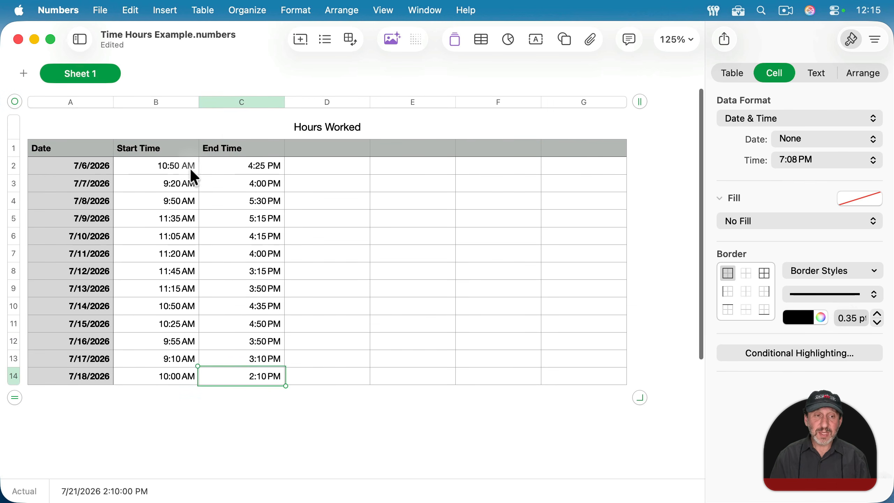
Inspect the stored values of the first row's end time and of the date, start time and end time for 7/8/2026
left_click(250, 166)
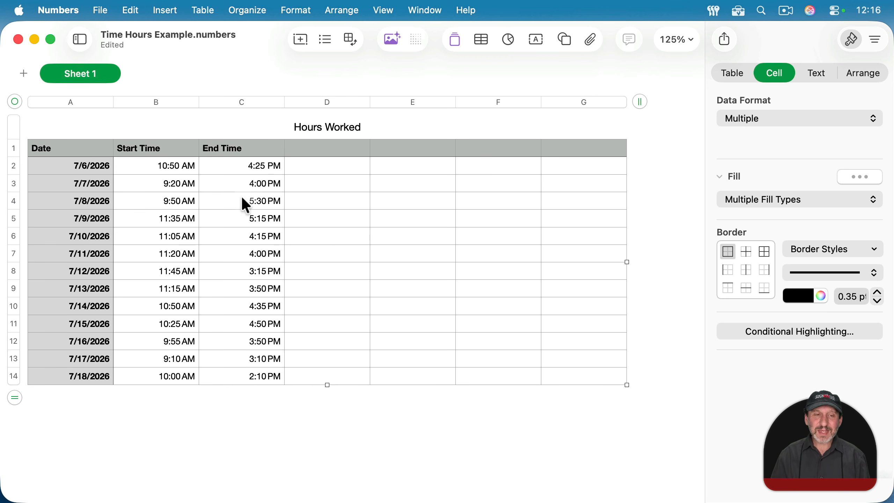
left_click(90, 203)
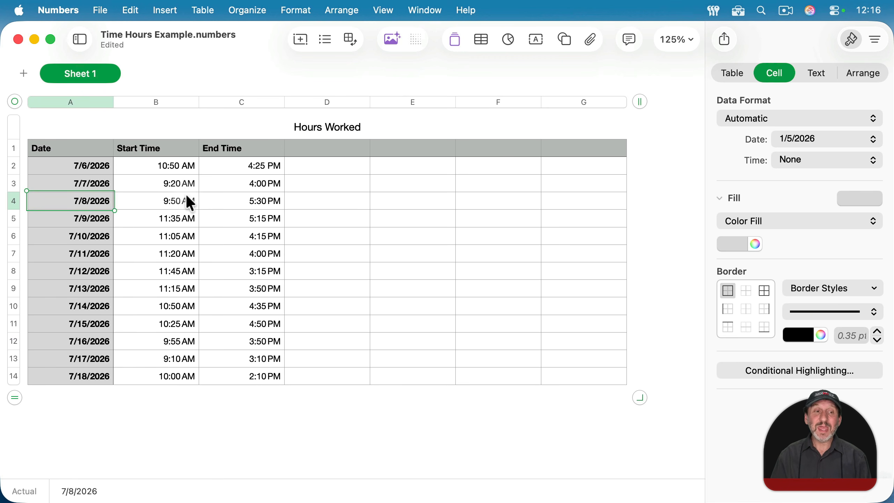
left_click(176, 208)
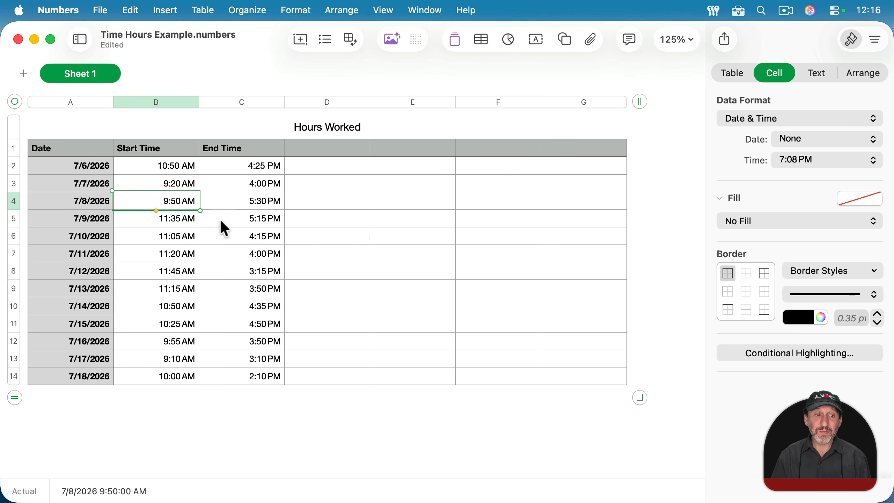
left_click(260, 203)
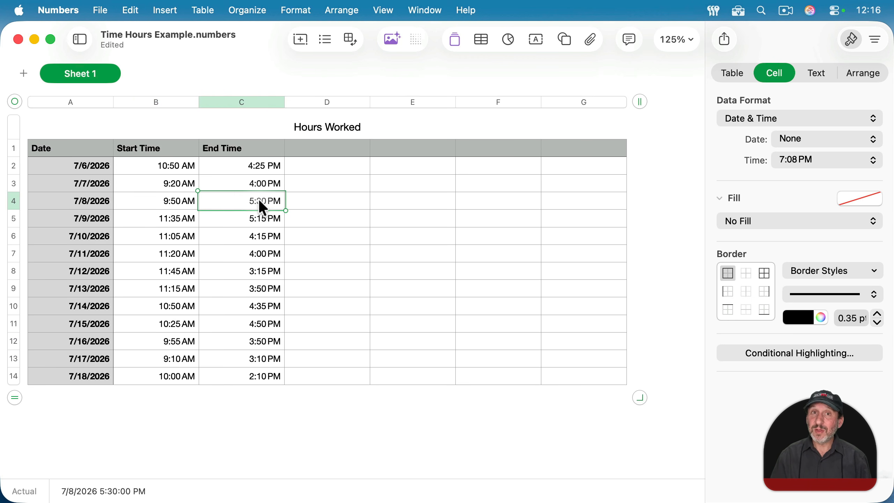
Calculate the 7/8/2026 duration in D4 with a formula subtracting the start time from the end time, C4-B4
key("Tab")
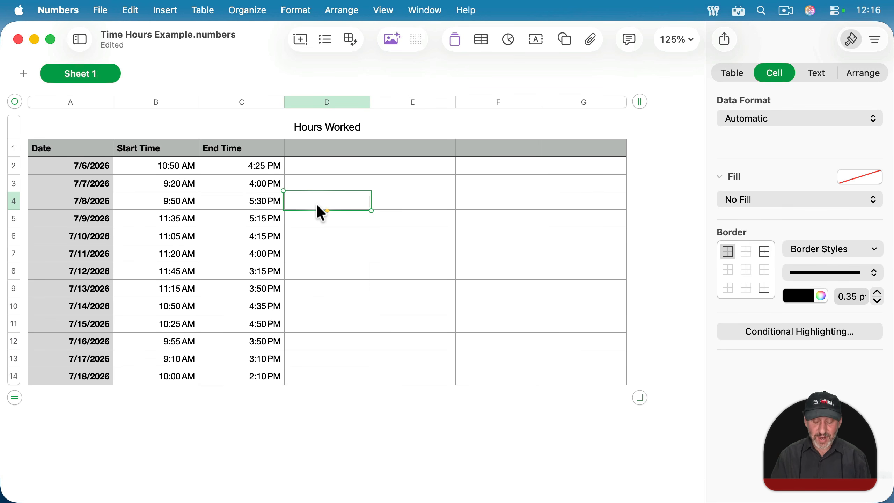
key("equal")
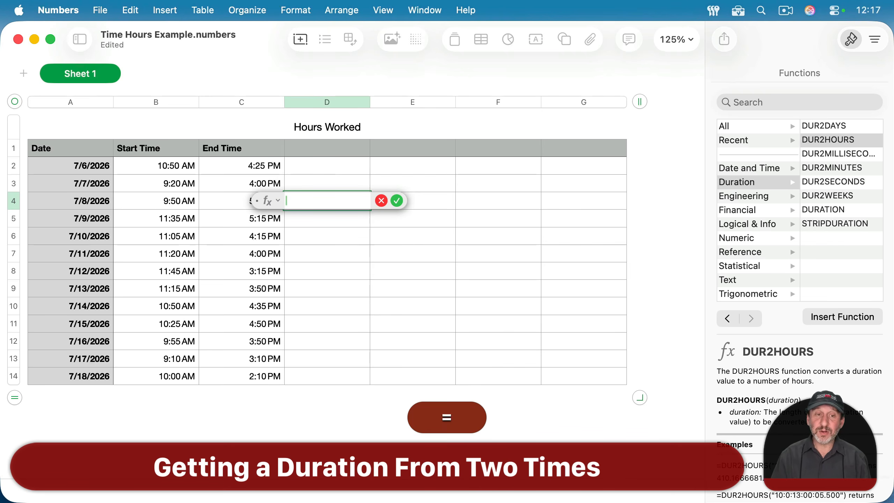
left_click(225, 210)
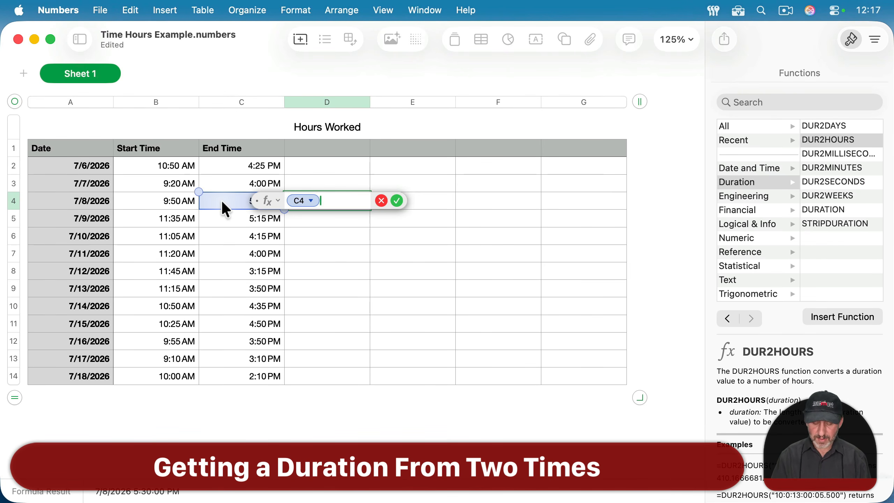
type("-")
left_click(181, 202)
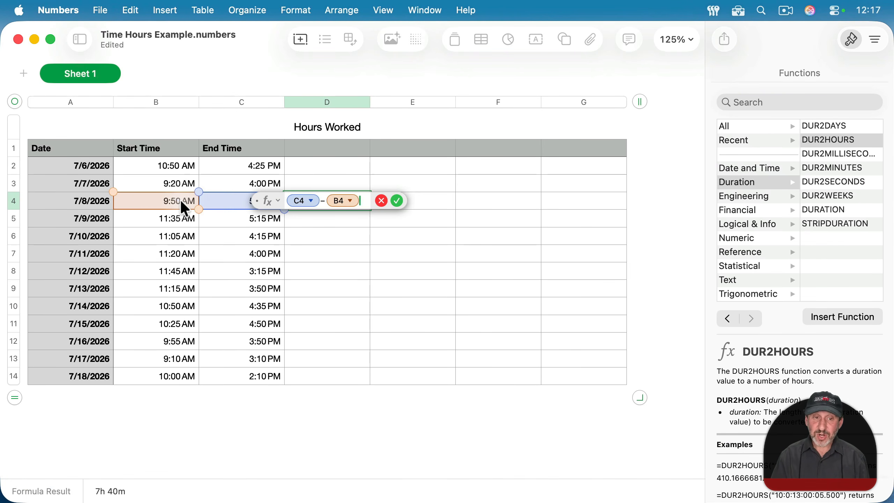
key("Return")
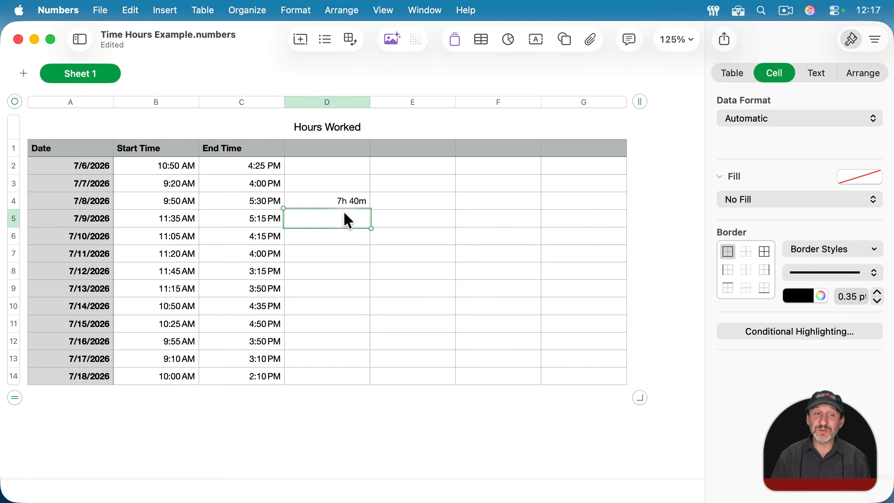
Copy the duration formula from D4 into all body cells of column D
left_click(343, 202)
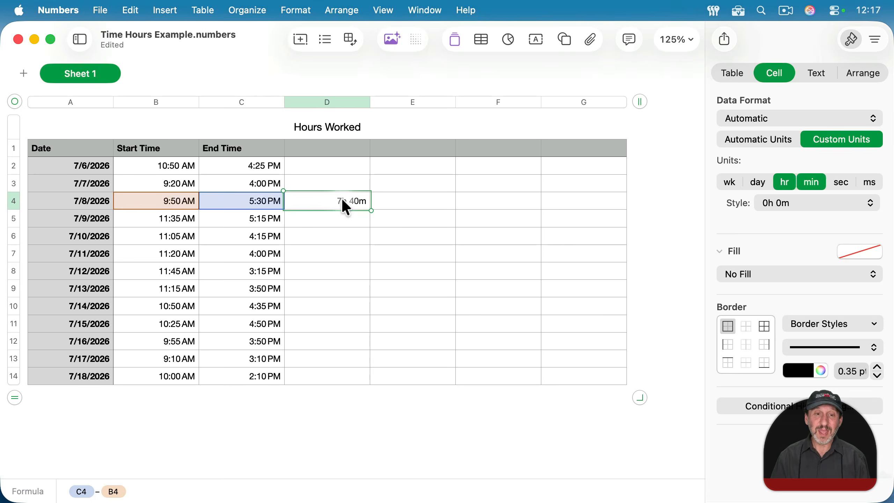
key("super+c")
left_click(336, 101)
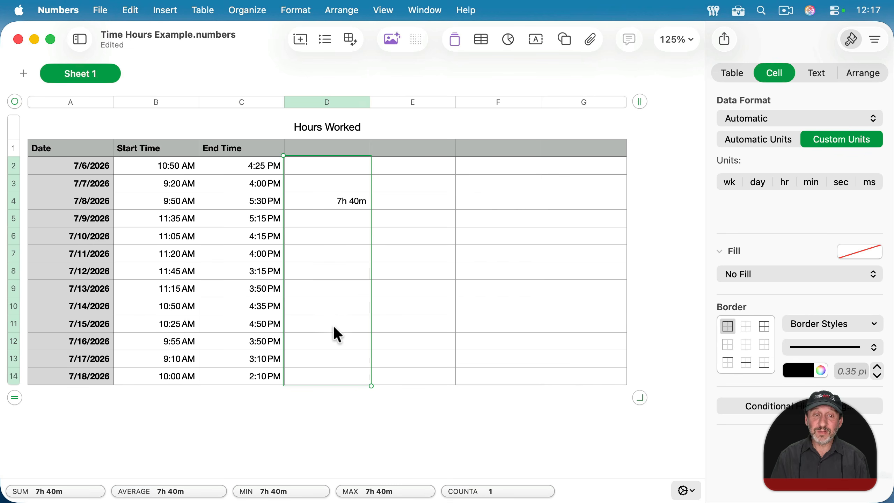
key("super+v")
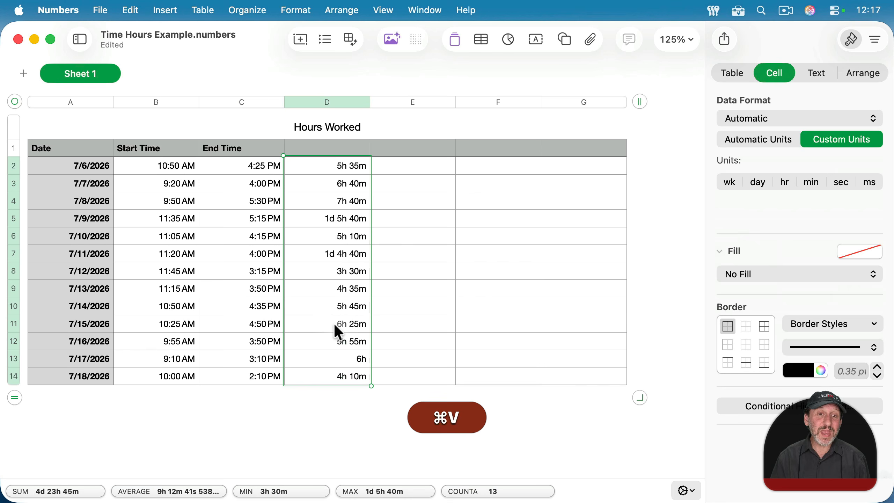
Compare the duration formulas in D4, D3 and D5, and check the stored start and end values for 7/9/2026
left_click(355, 203)
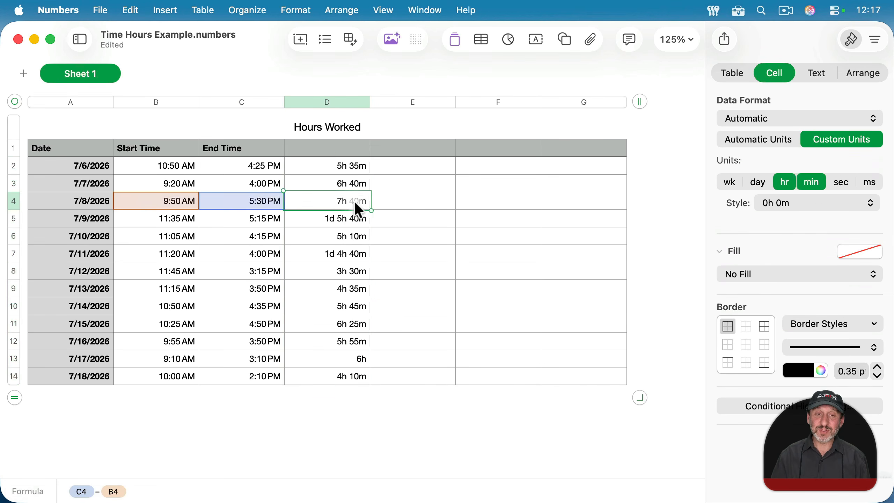
left_click(358, 182)
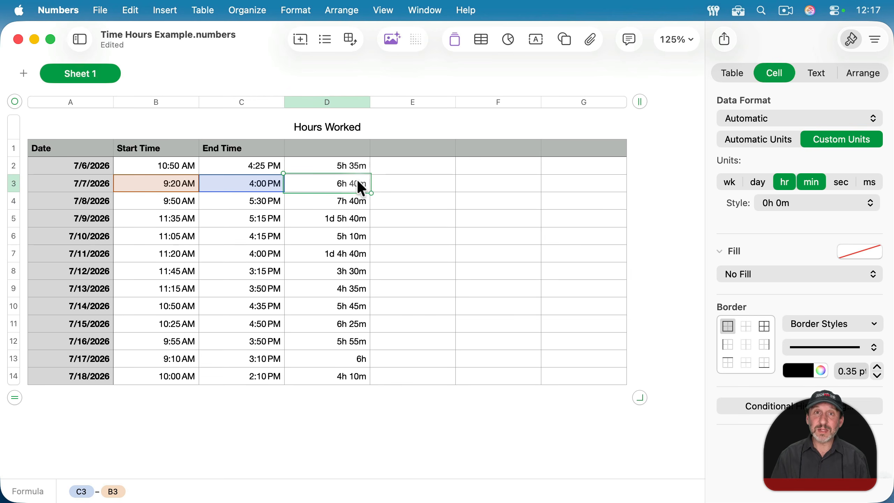
left_click(338, 220)
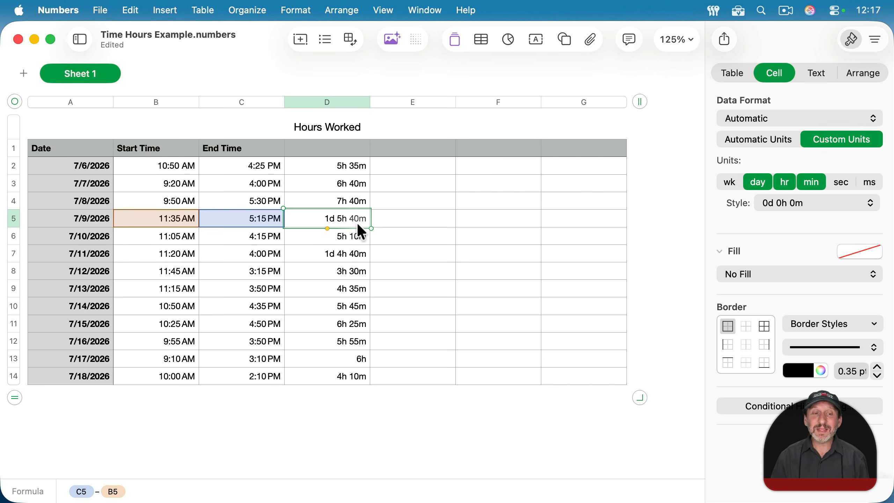
left_click(164, 217)
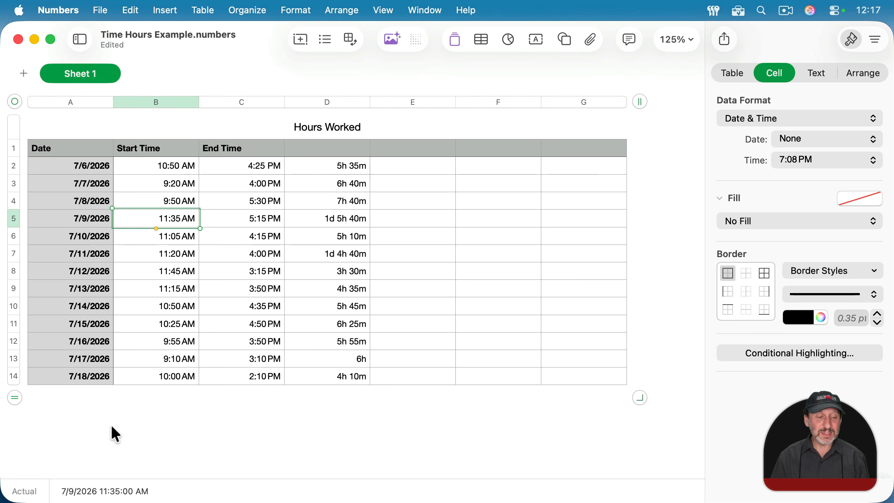
left_click(258, 219)
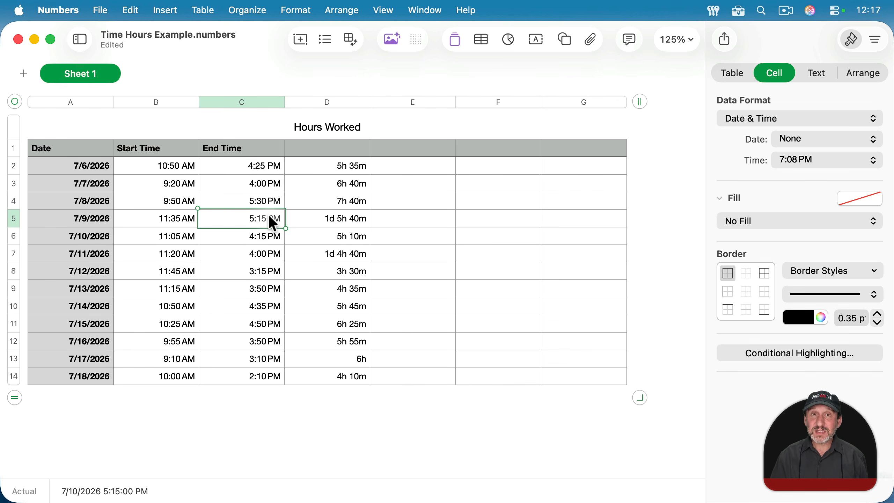
Try to change the day stored in the end time C5 to 9, matching the 7/9/2026 row
double_click(249, 219)
left_click_drag(250, 219, 257, 220)
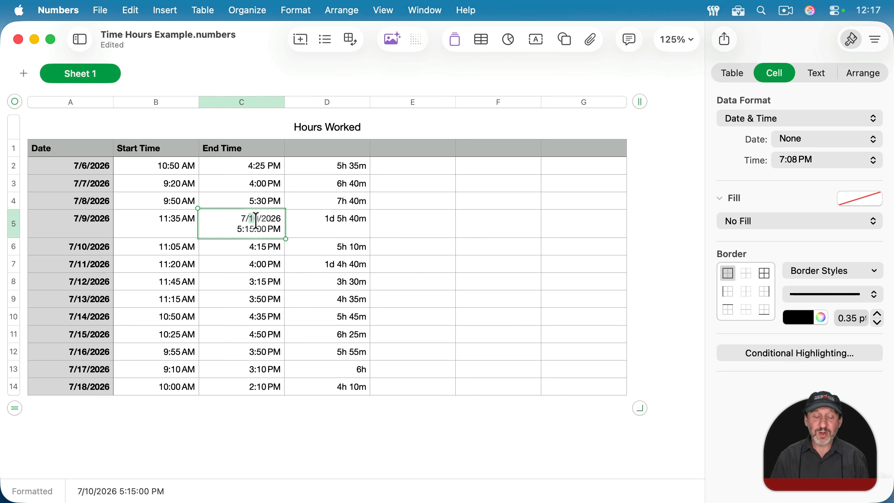
type("9")
key("Return")
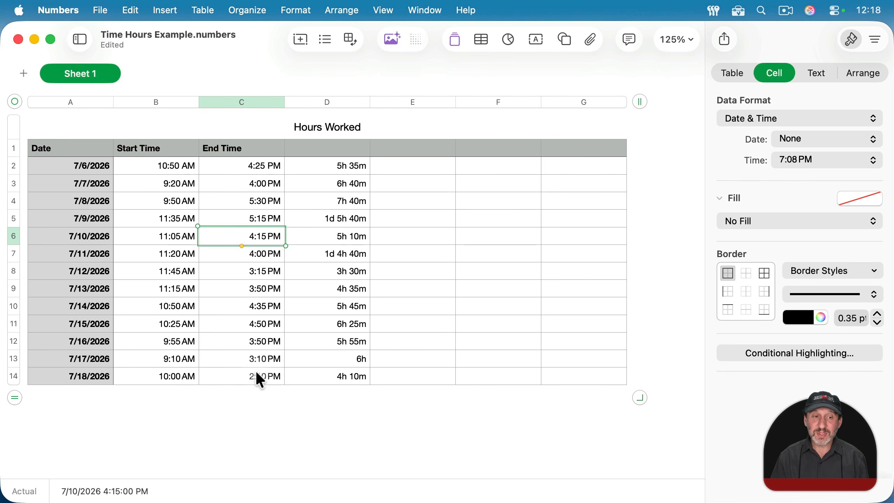
Check the stored start and end times for 7/10/2026, and recheck the end time and duration formula for 7/9/2026
left_click(177, 239)
left_click(250, 242)
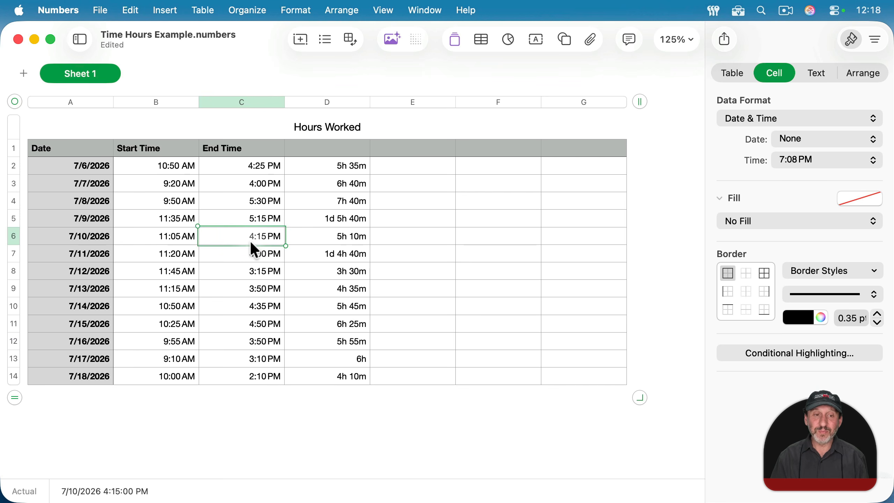
left_click(264, 220)
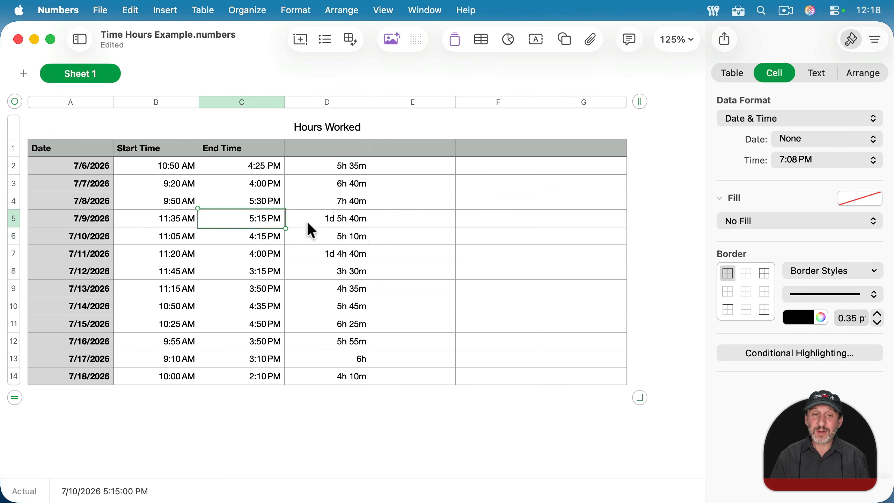
left_click(338, 220)
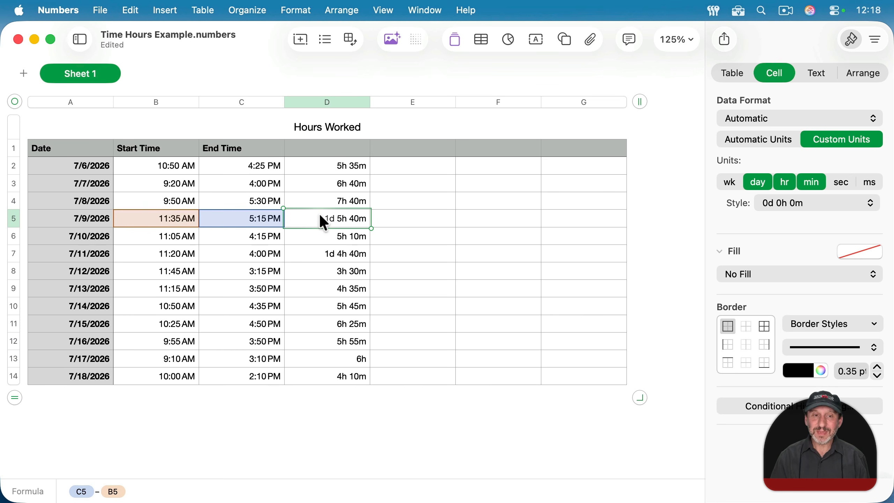
Clear the duration formulas from D2 through D14
left_click(342, 166)
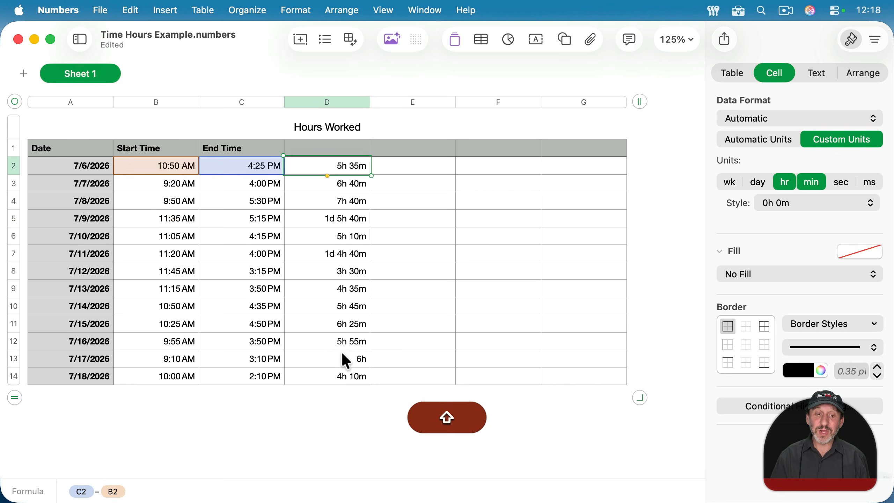
left_click(342, 377, "shift")
key("shift+BackSpace")
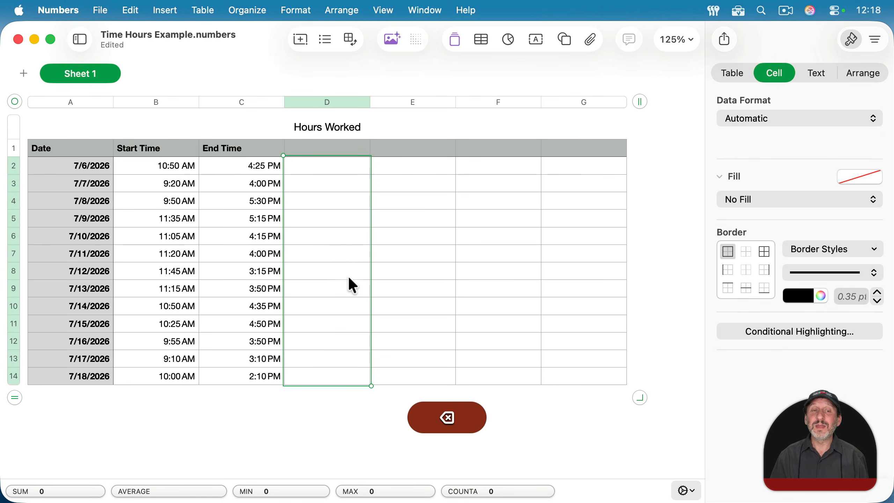
Begin a TIME formula in D5 and search the function reference for "time" to view HOUR, MINUTE and SECOND
left_click(327, 222)
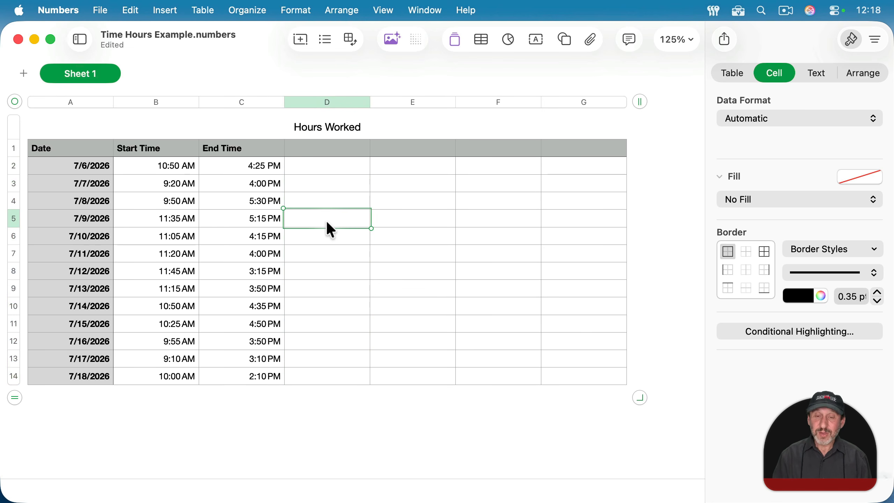
type("=time")
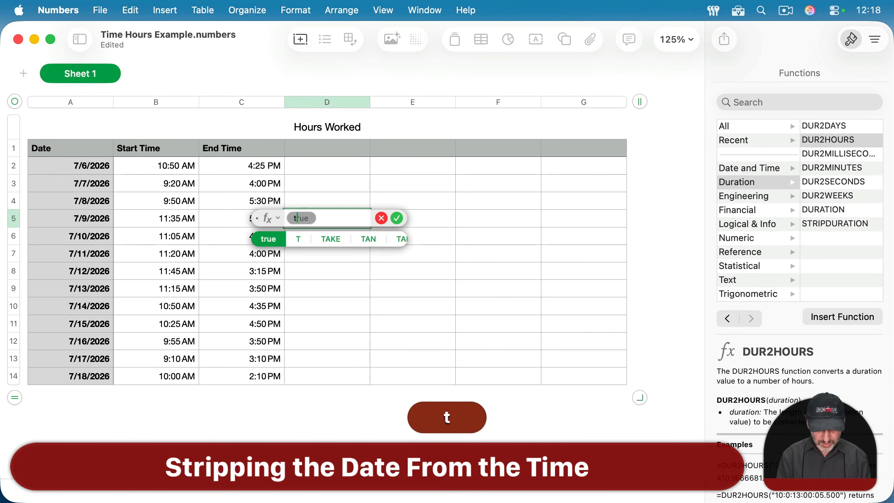
left_click(742, 101)
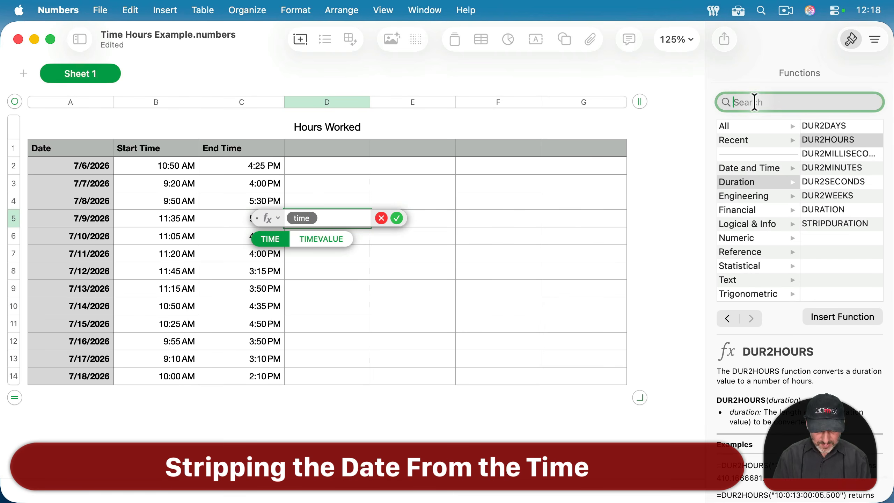
type("time")
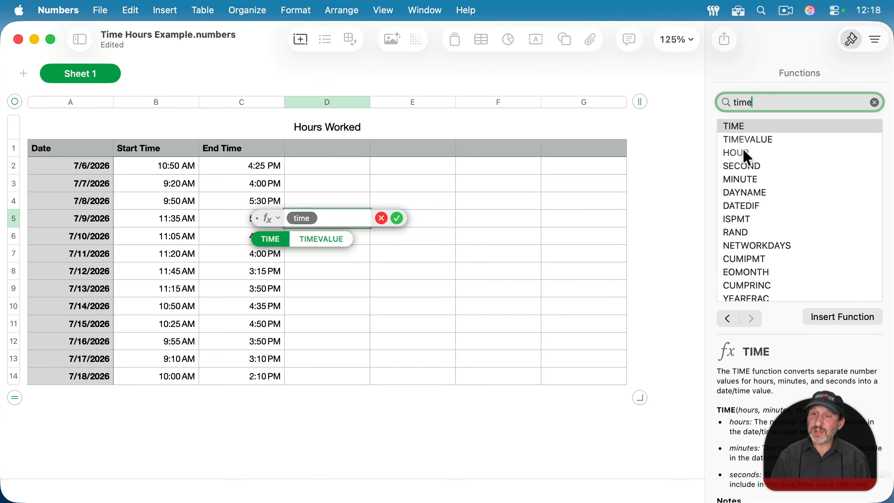
left_click(740, 152)
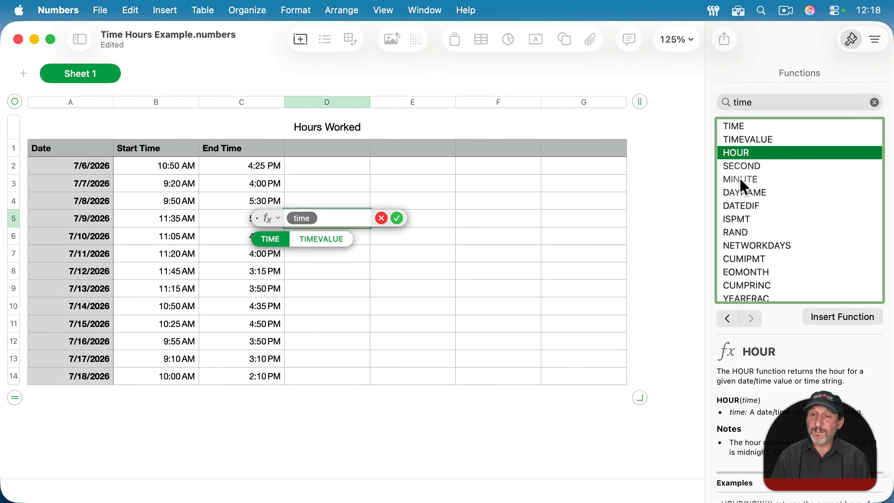
left_click(742, 180)
left_click(743, 166)
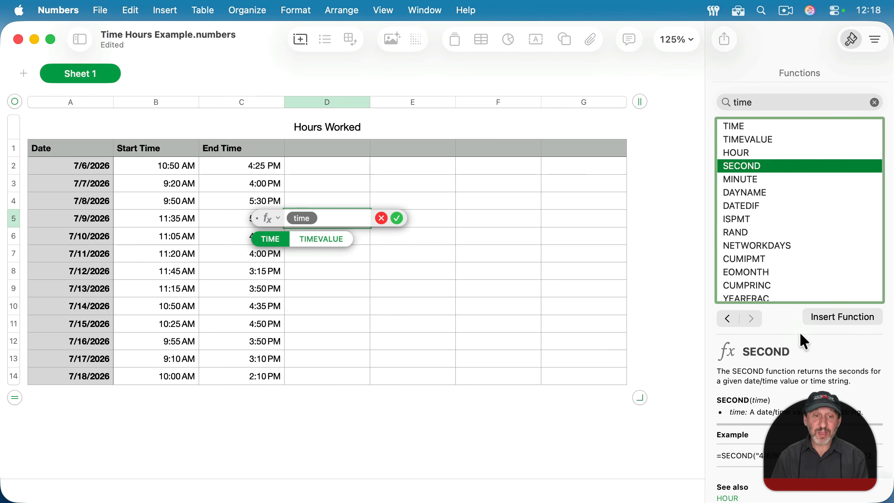
Complete the D5 formula as TIME(HOUR(B5),MINUTE(B5),SECOND(B5)) to extract only the time from the 7/9/2026 start time
left_click(272, 239)
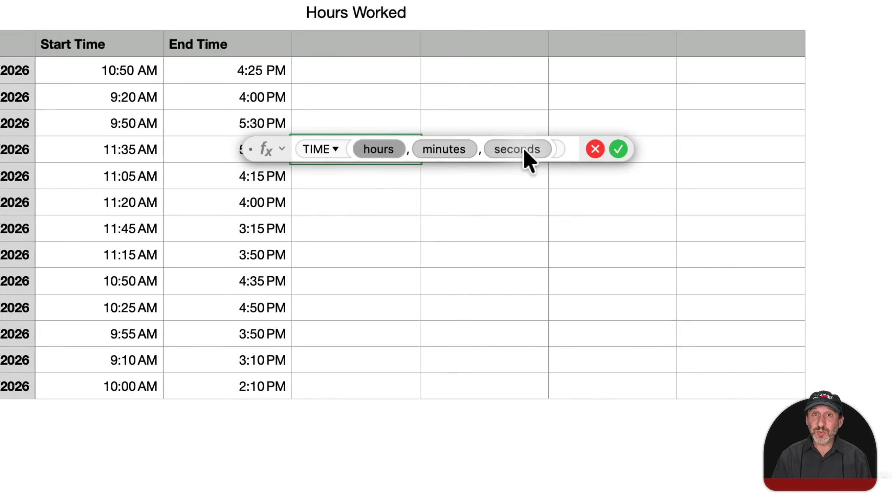
type("hour")
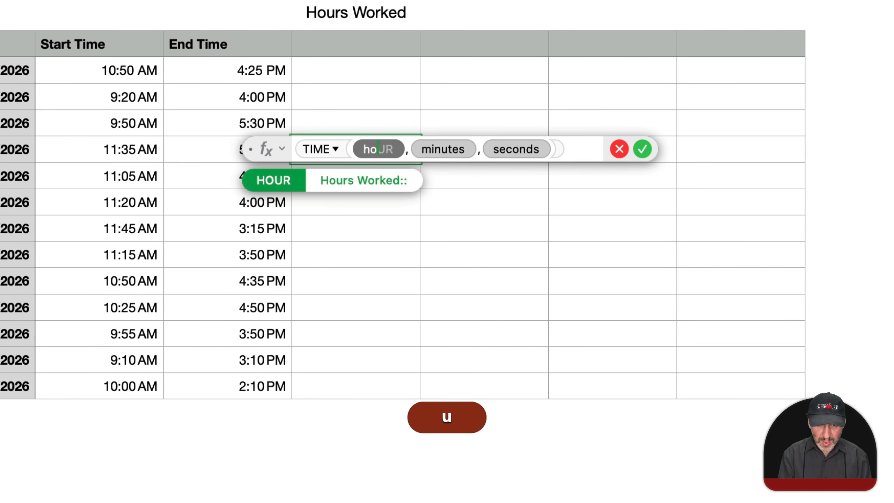
type("(")
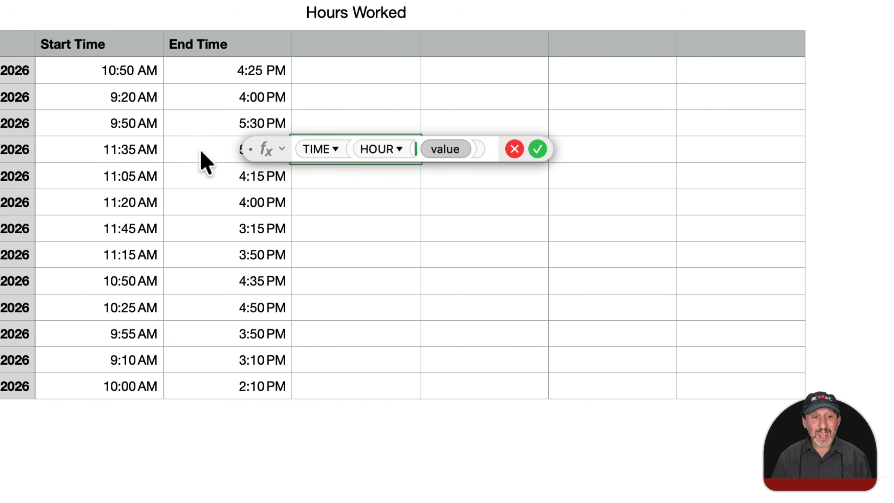
left_click(134, 151)
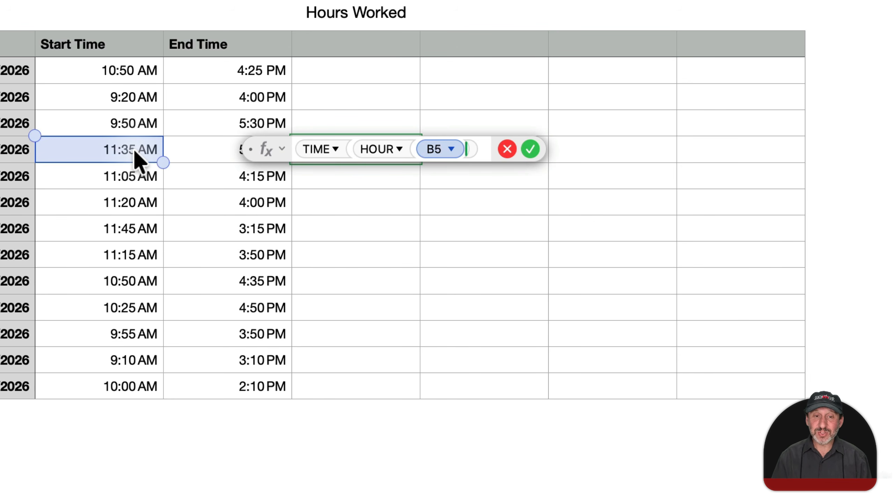
type("),")
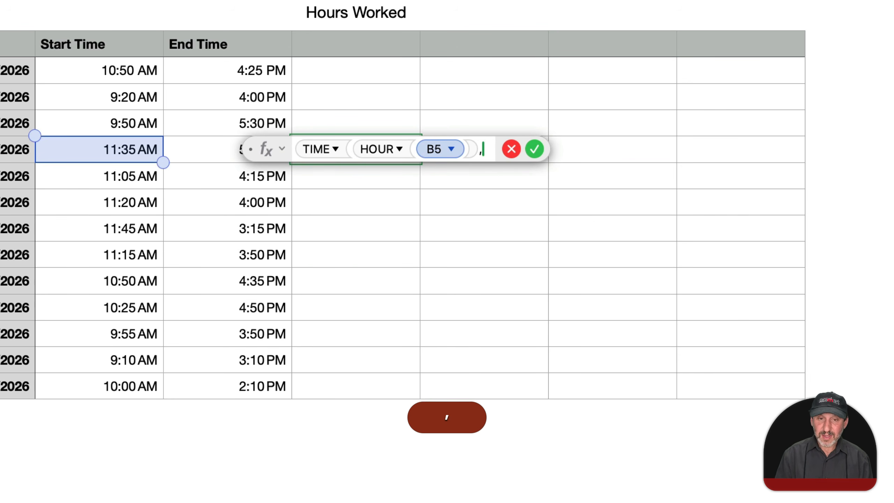
type("Minute(")
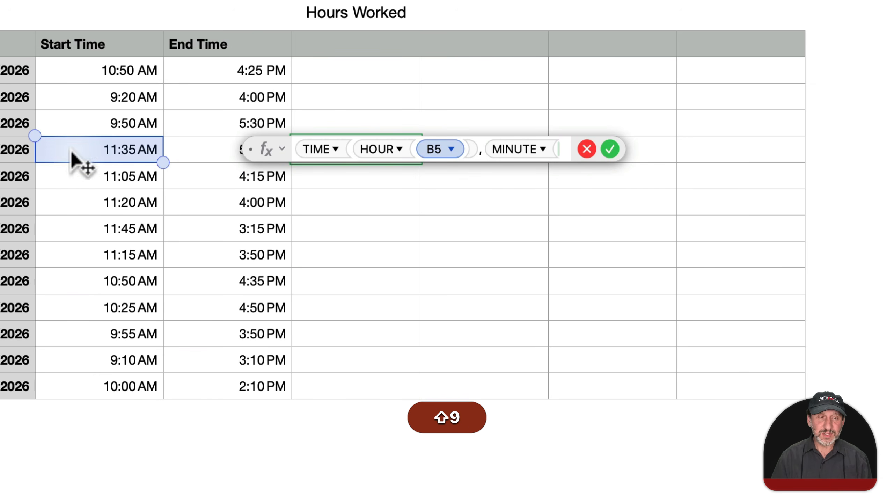
left_click(128, 151)
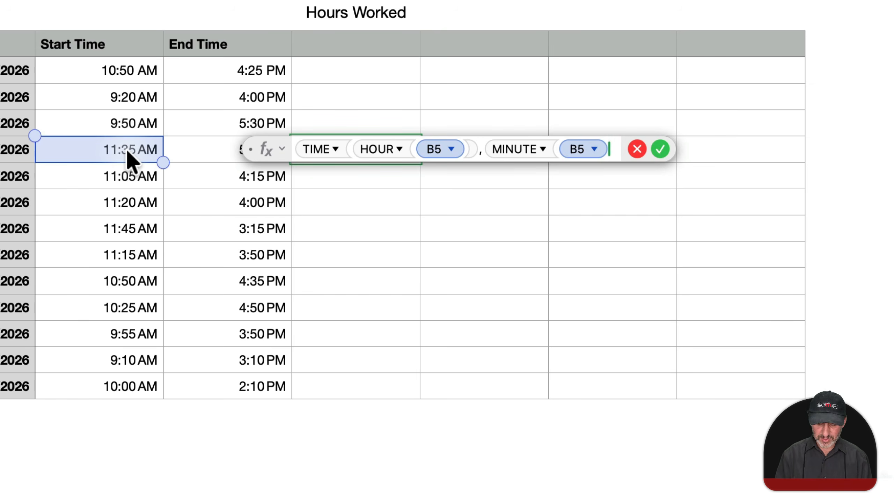
type("),second(")
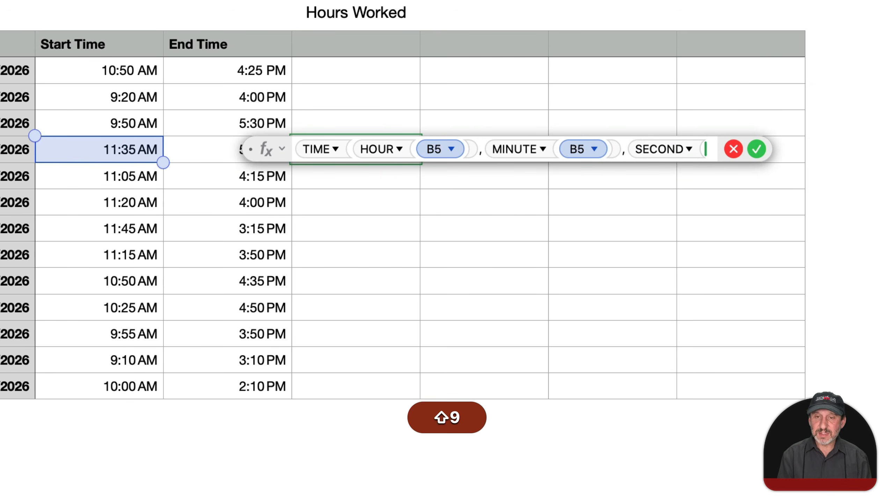
left_click(108, 151)
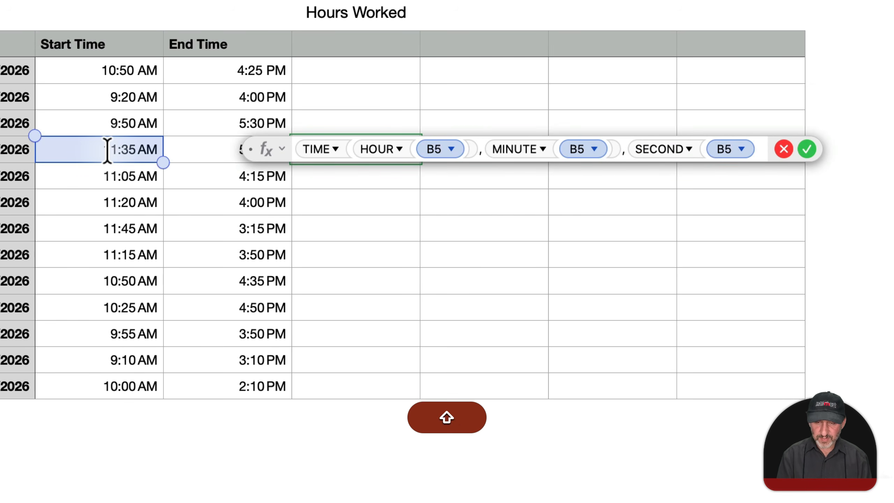
type("))")
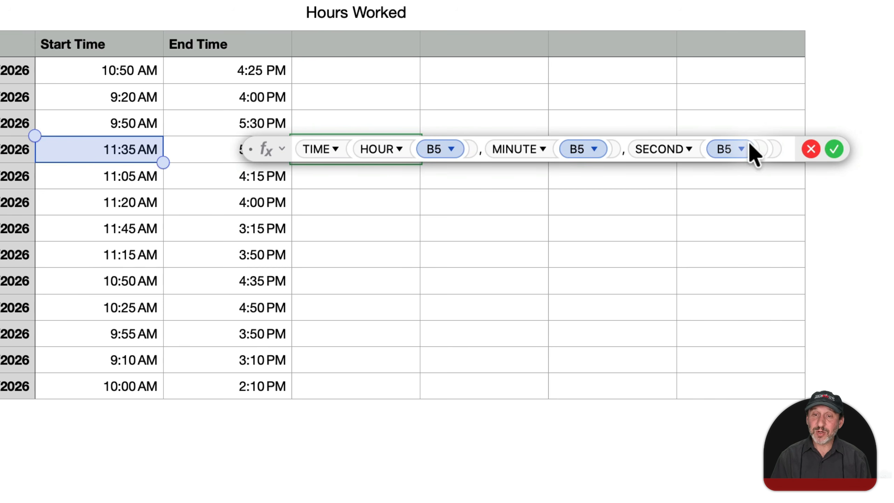
key("Return")
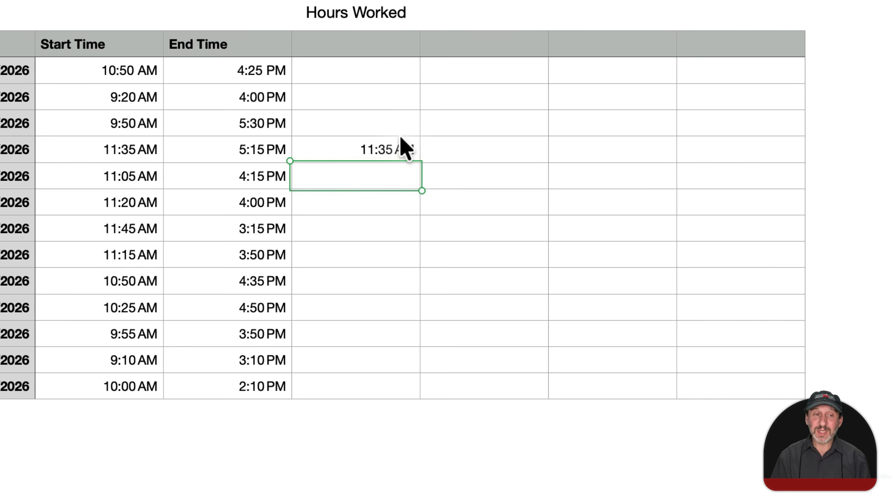
Copy the TIME formula from D5 to E5 so it refers to end time C5, and compare the formulas in both cells
left_click(387, 149)
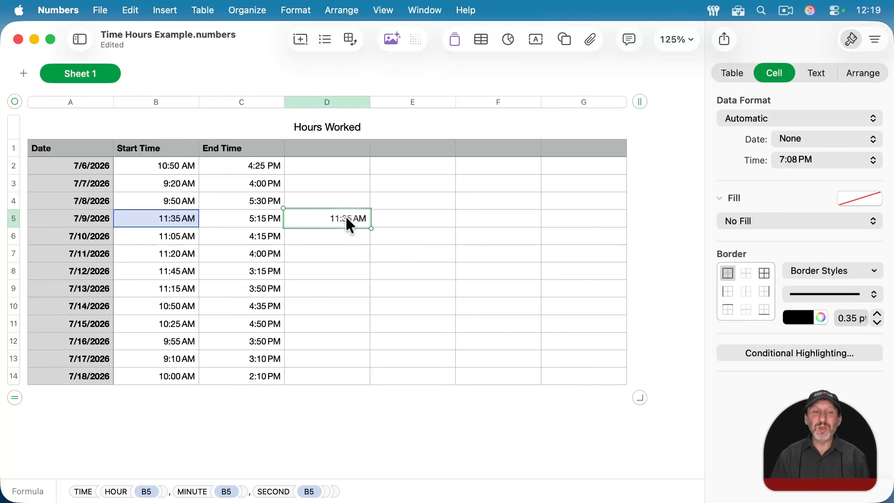
key("super+c")
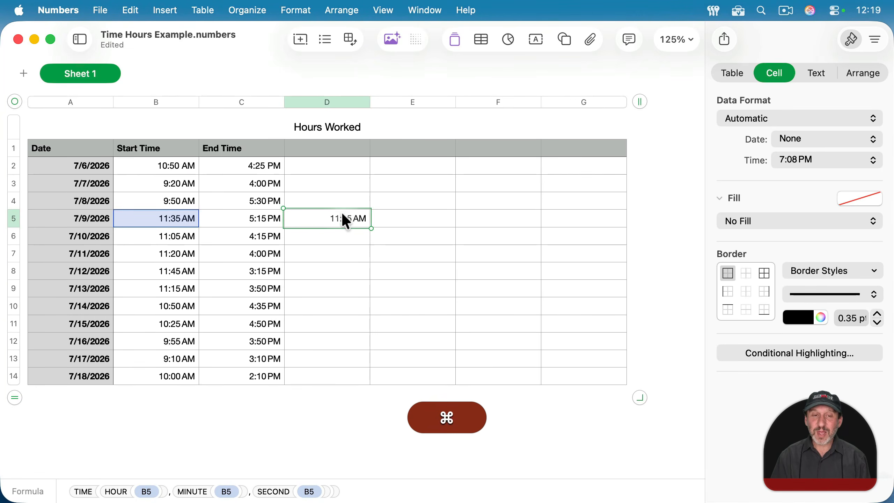
left_click(417, 218)
key("super+v")
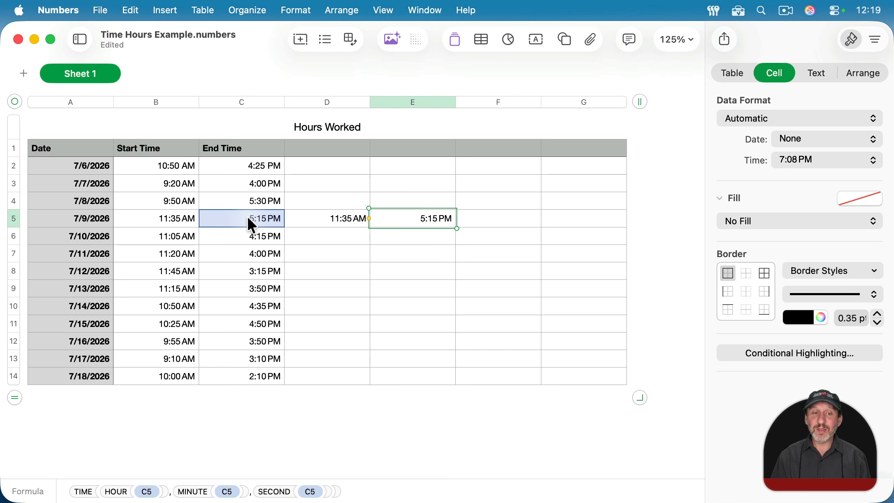
left_click(334, 215)
left_click(419, 222)
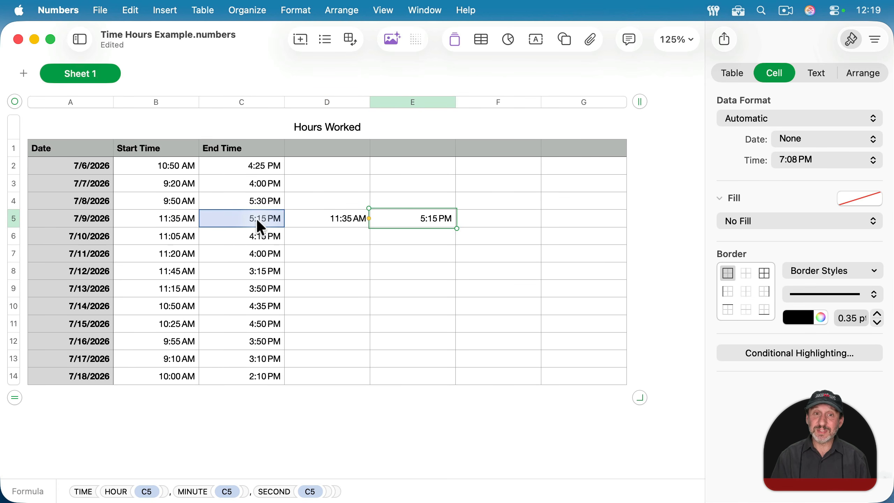
left_click(339, 216)
left_click(419, 223)
left_click(345, 223)
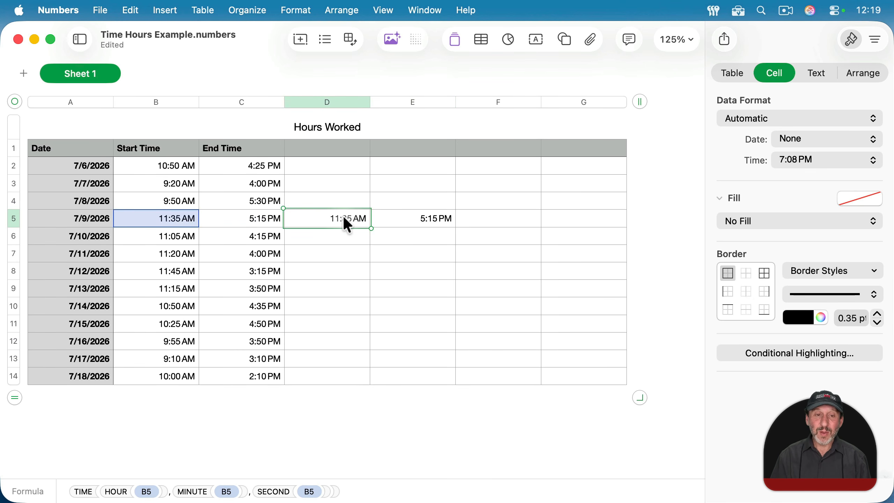
left_click(419, 222)
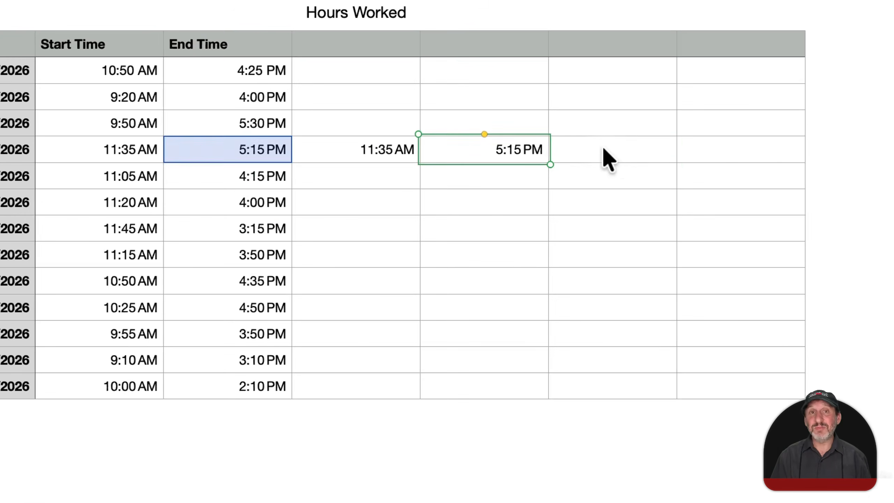
Enter the formula E5-D5 in F5 to calculate the duration between the two extracted times
left_click(501, 222)
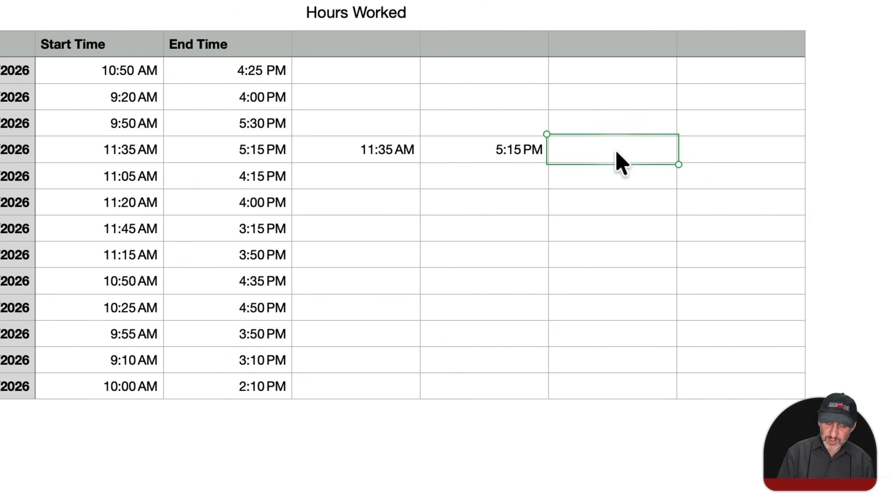
type("=")
left_click(465, 154)
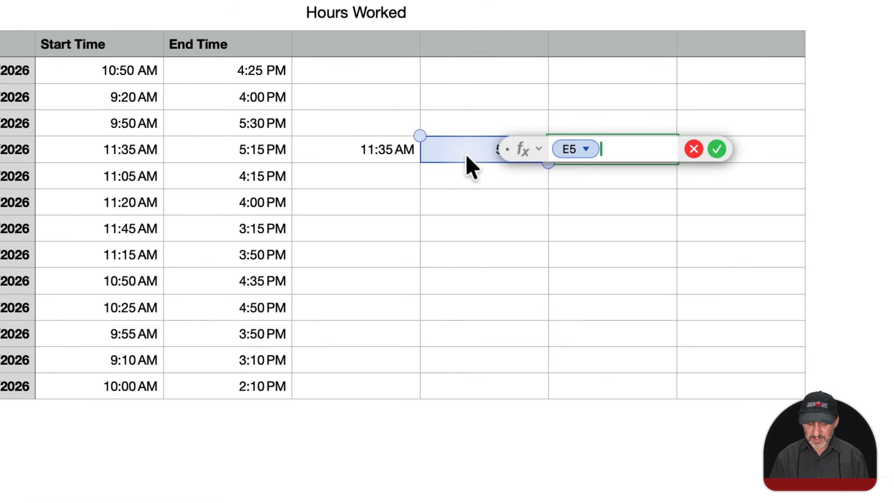
type("-")
left_click(379, 150)
key("Return")
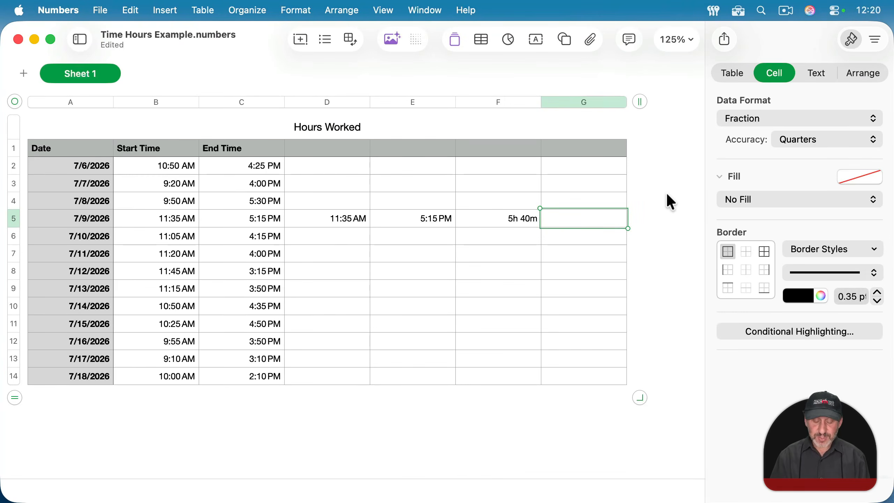
Look up DUR2HOURS in the function reference and enter DUR2HOURS(F5) in G5 to convert the duration to a number of hours
type("=")
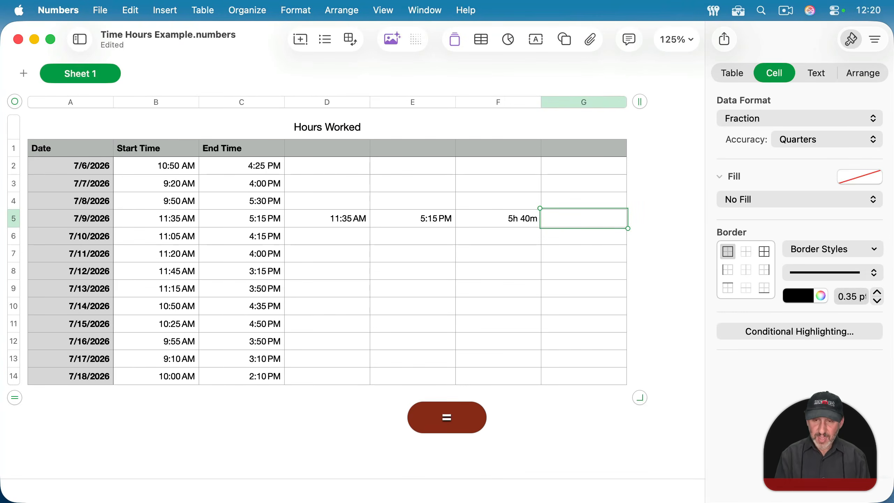
left_click(746, 102)
double_click(747, 102)
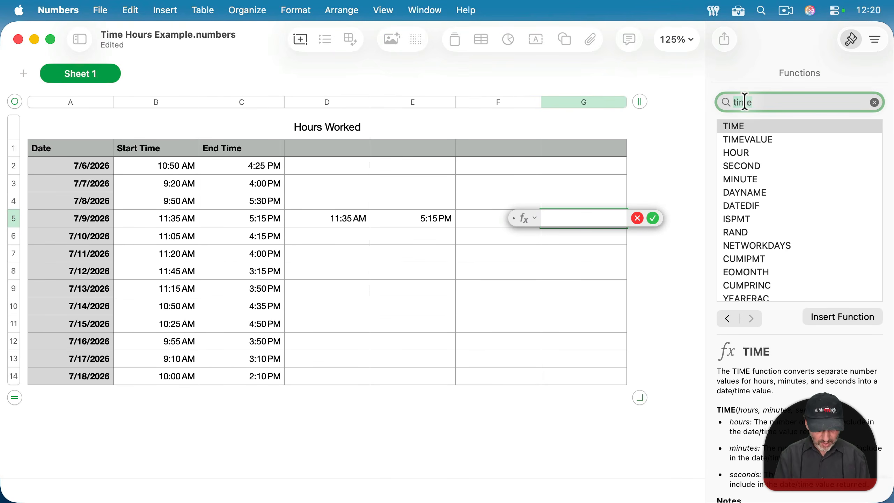
type("dur2hours")
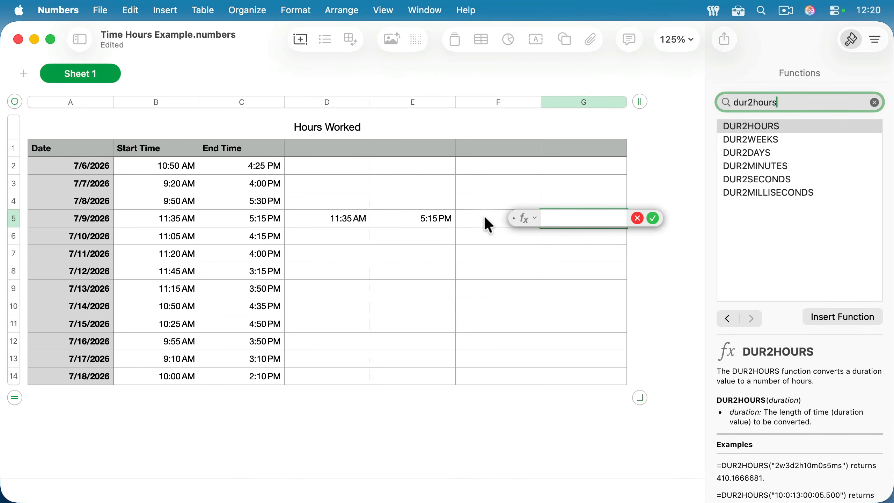
type("dur2ho")
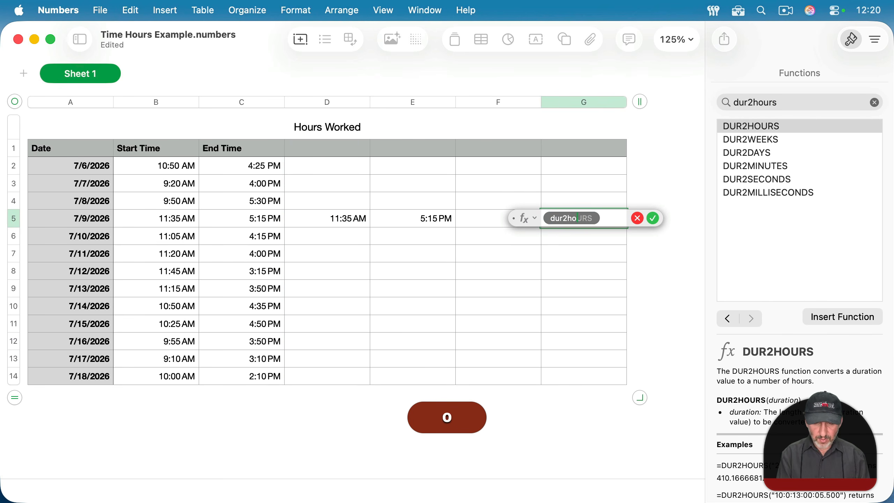
type("ur(")
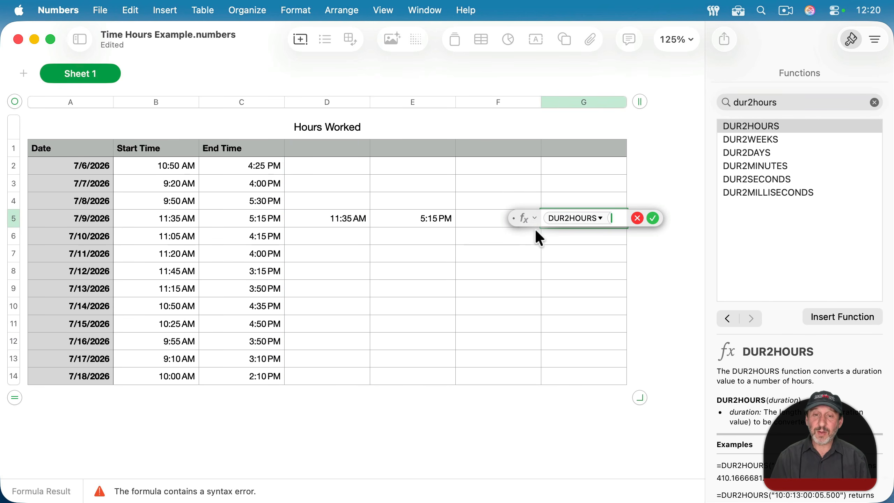
left_click(494, 217)
key("Return")
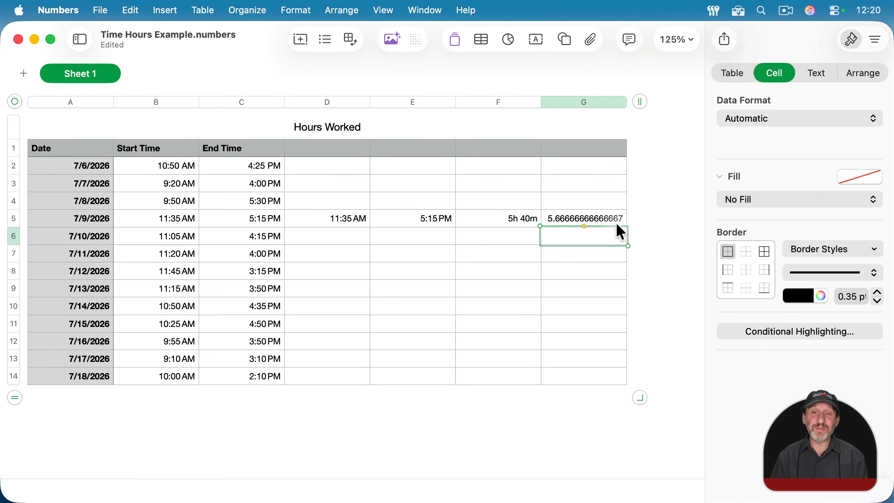
Look up ROUNDUP in the function reference and change the G5 formula to ROUNDUP(DUR2HOURS(F5),0) to round up to whole hours
left_click(567, 219)
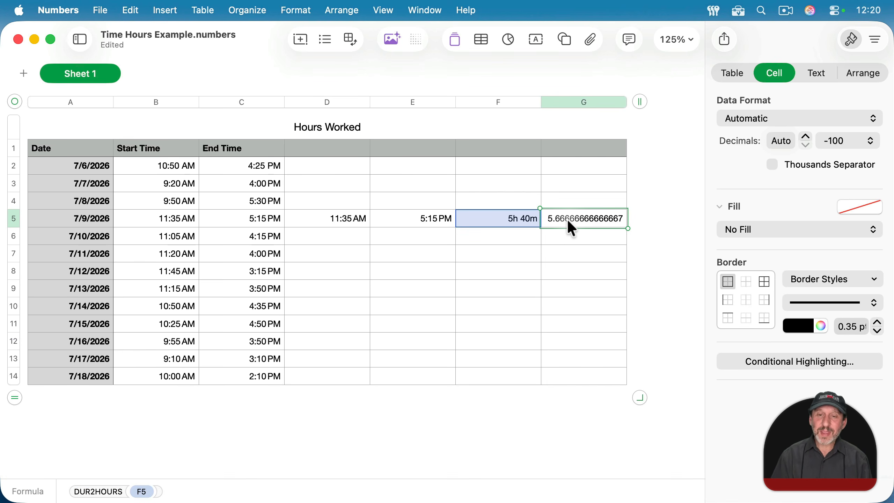
double_click(567, 218)
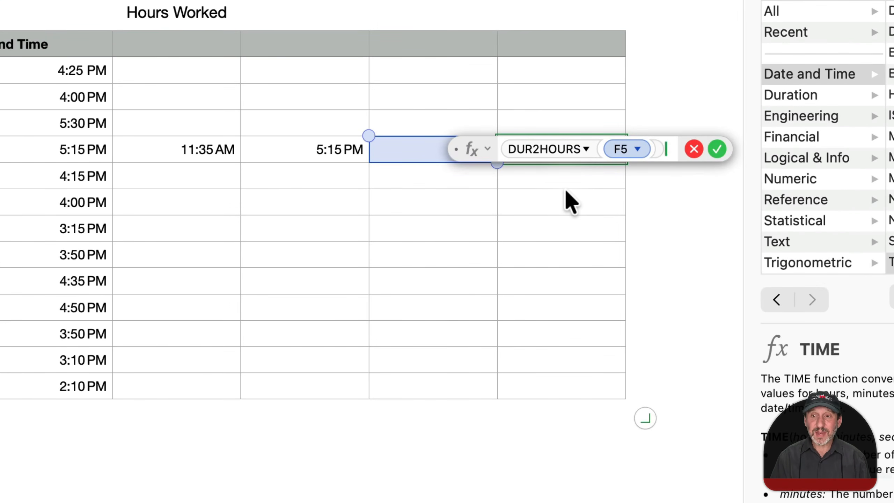
left_click(501, 149)
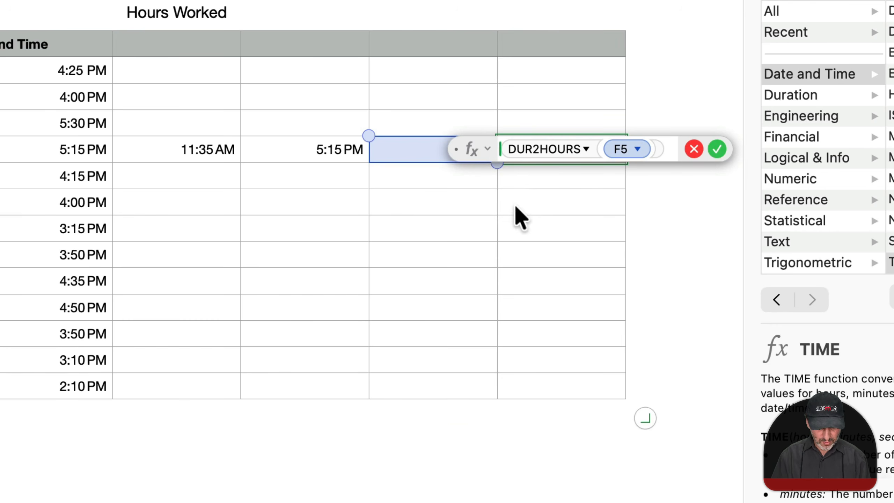
type("ROUNDUP(")
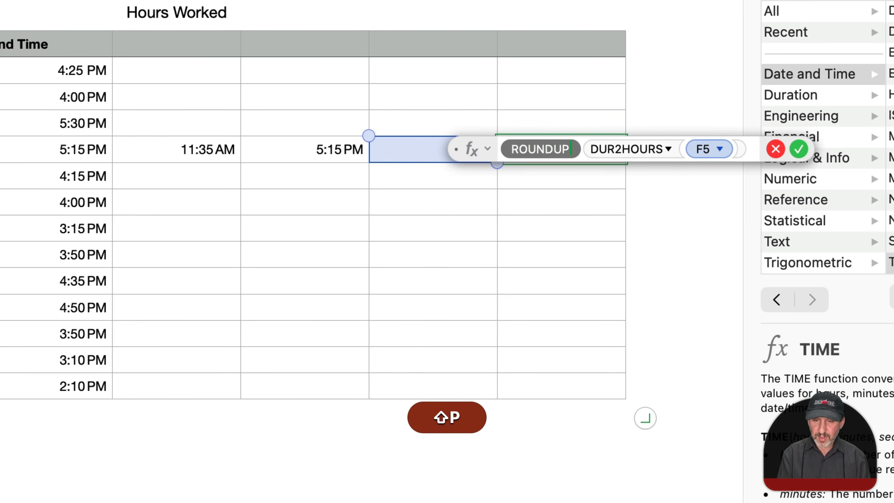
key("super+Right")
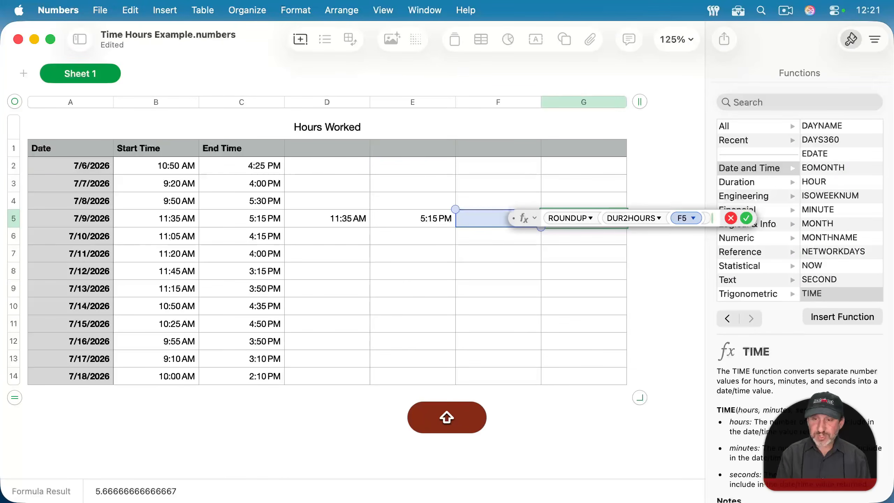
left_click(754, 97)
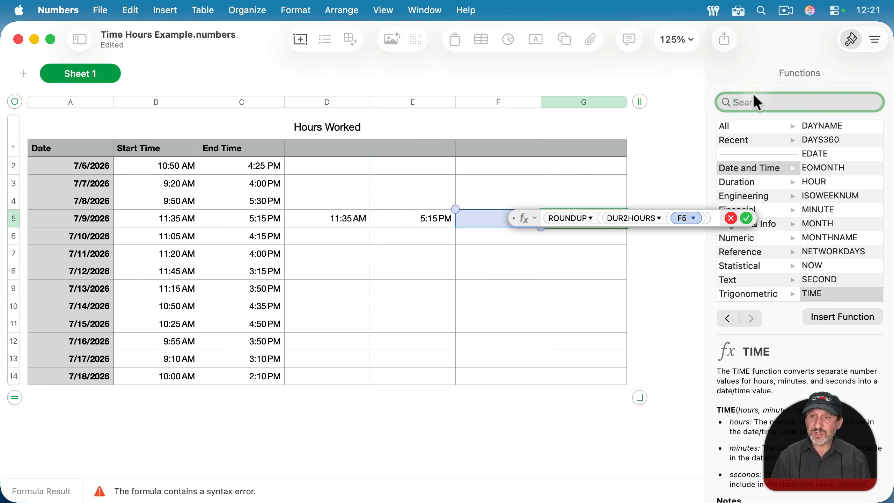
type("roundup")
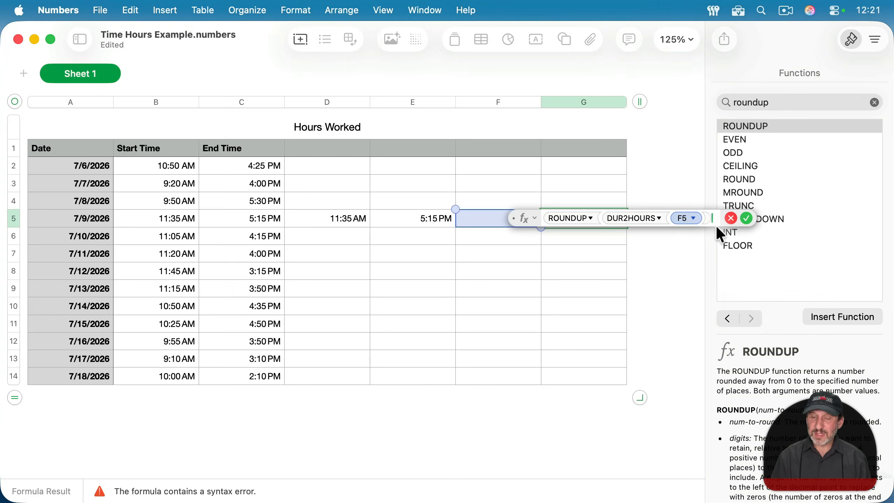
type(",0")
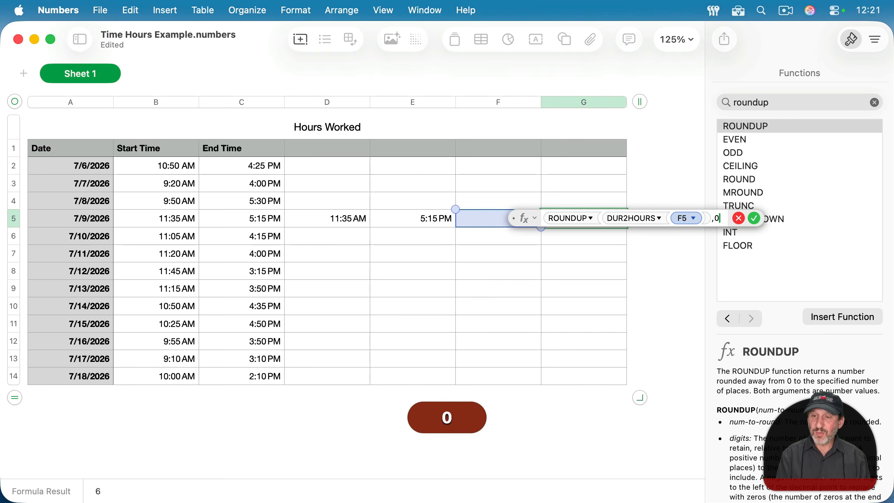
type(")")
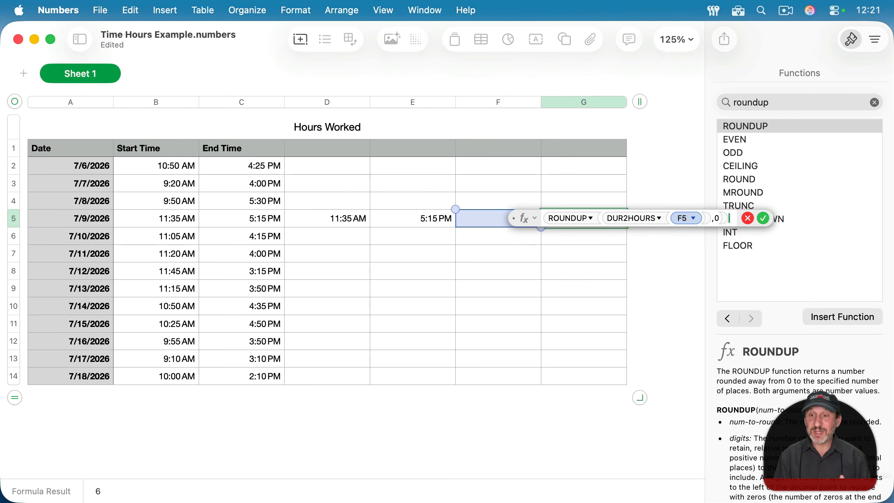
key("Return")
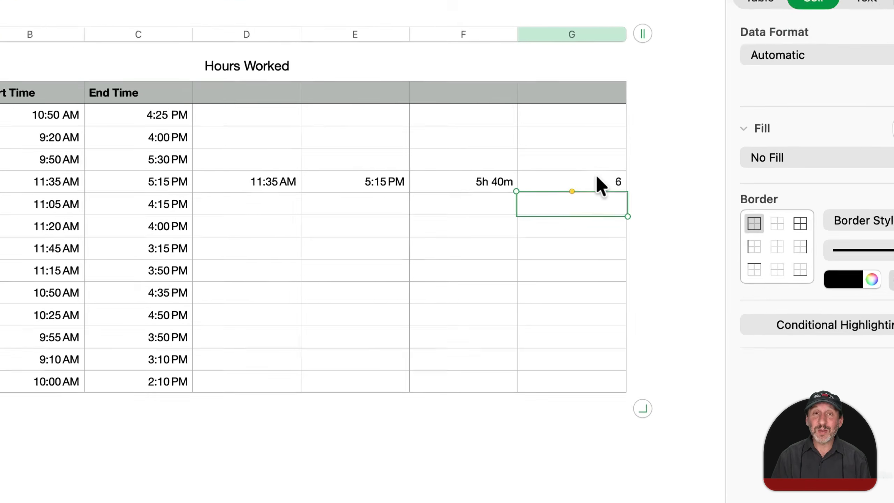
Change the G5 formula to ROUNDUP(DUR2HOURS(F5)×4,0)÷4 so the hours round up to the nearest quarter hour
double_click(606, 219)
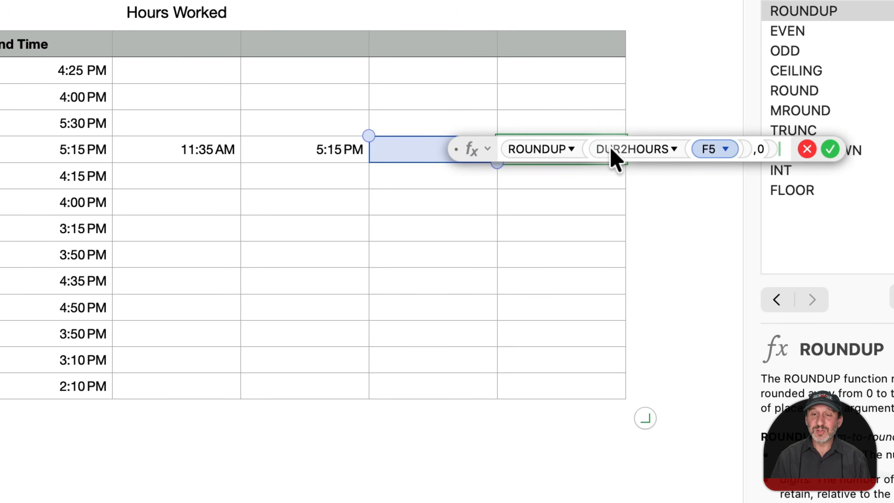
left_click(752, 150)
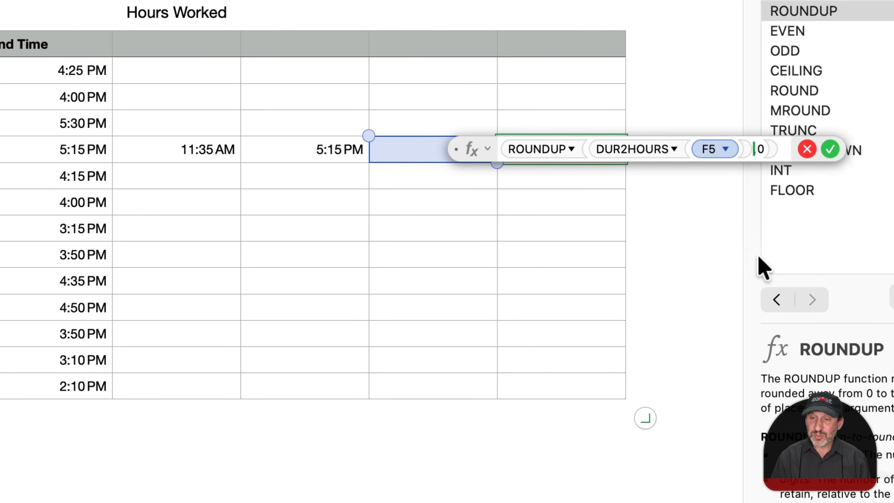
type("*4")
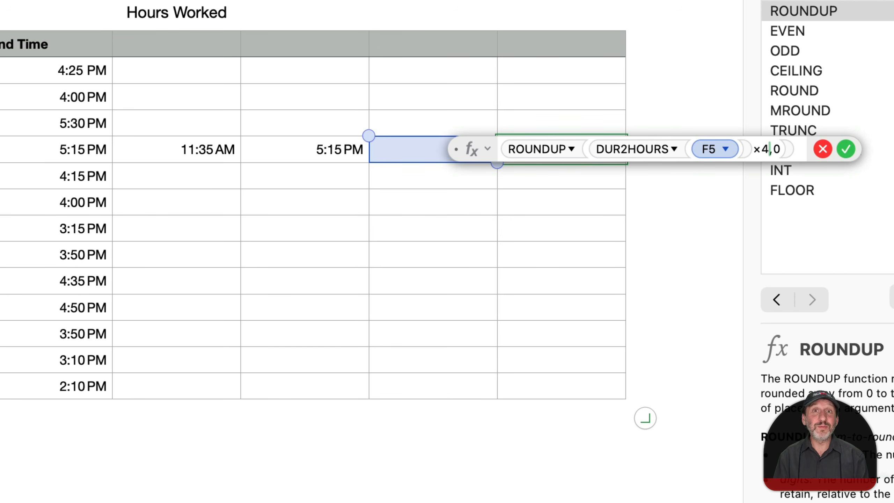
key("Return")
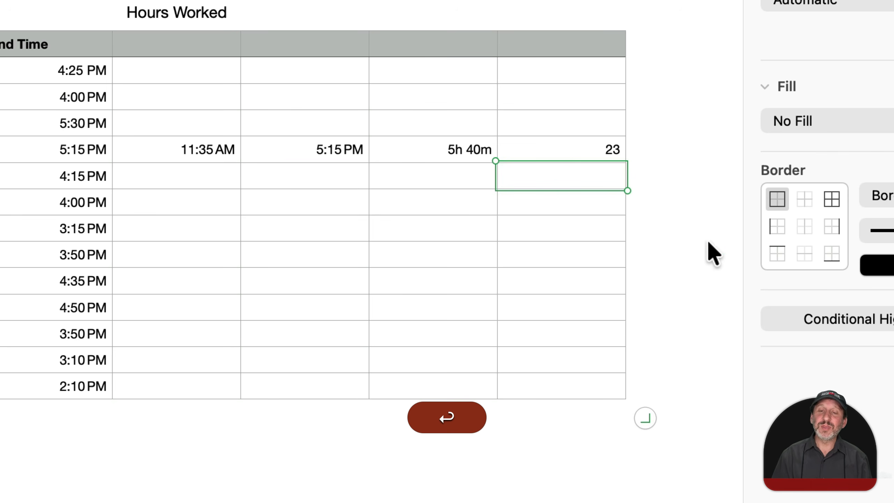
double_click(601, 149)
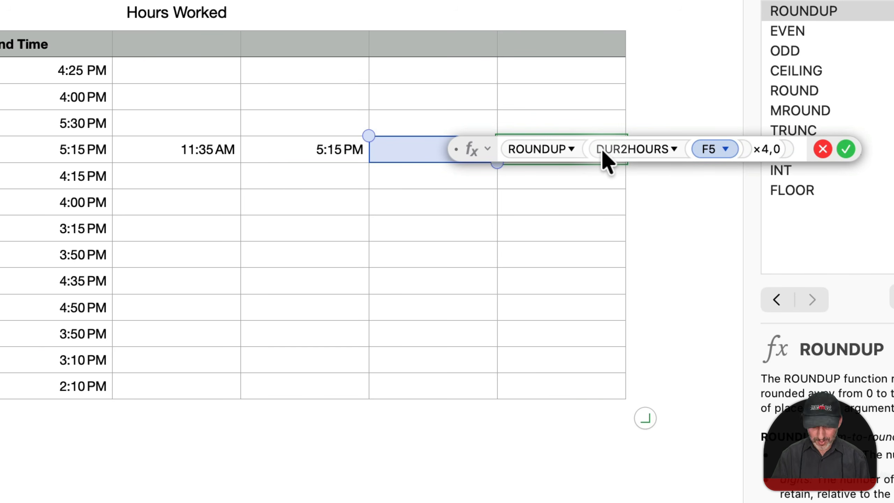
type("/4")
key("Return")
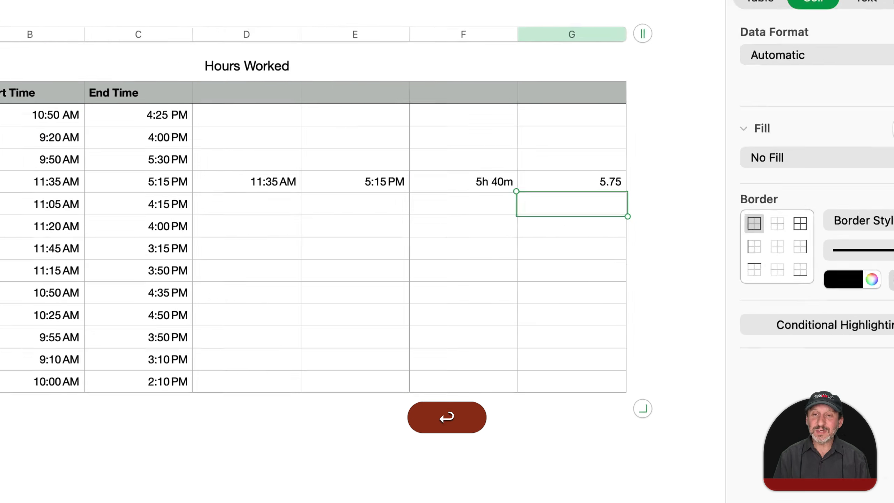
Review the formulas in D5, E5, F5 and G5 to see how each calculation step feeds the next one
left_click(598, 154)
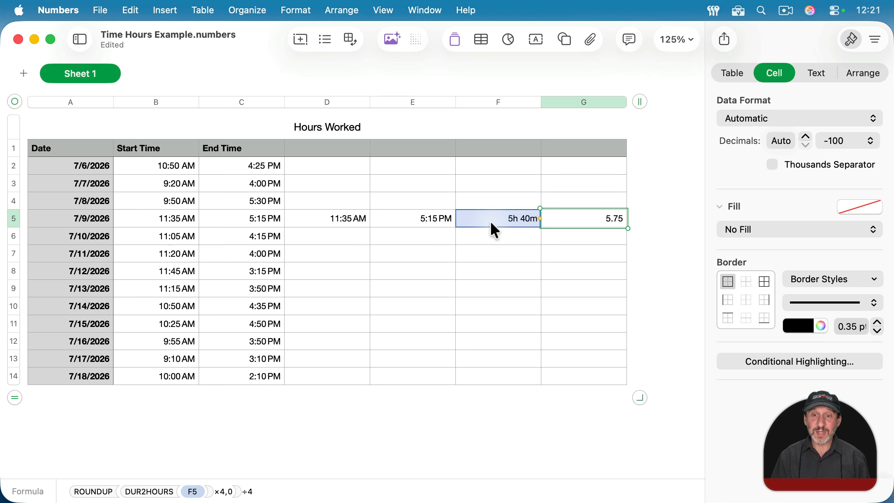
left_click(344, 218)
left_click(426, 218)
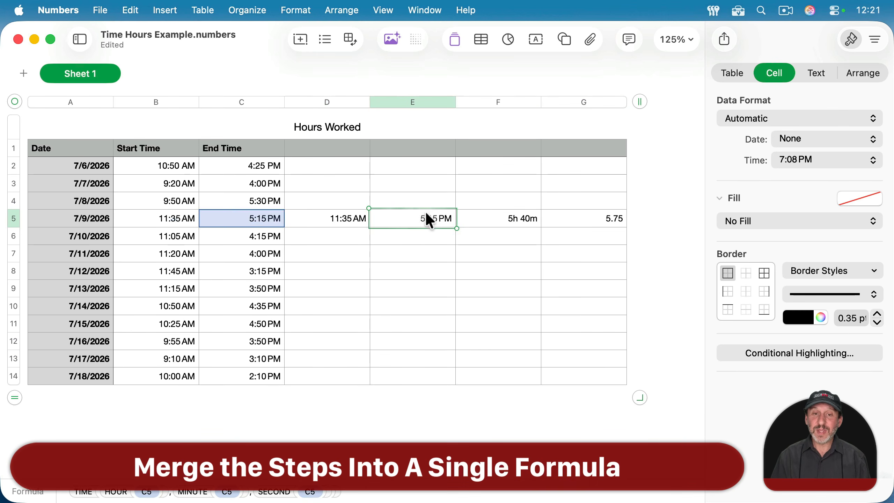
left_click(505, 217)
left_click(601, 218)
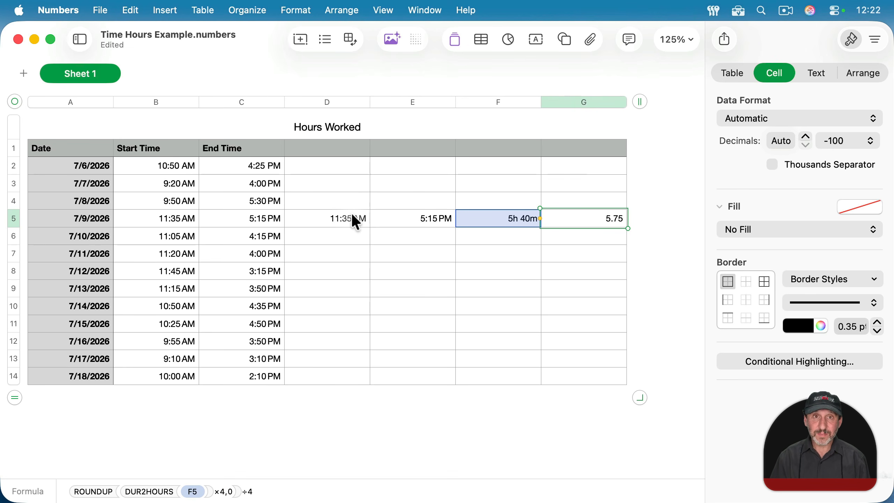
left_click(342, 220)
left_click(412, 223)
left_click(491, 223)
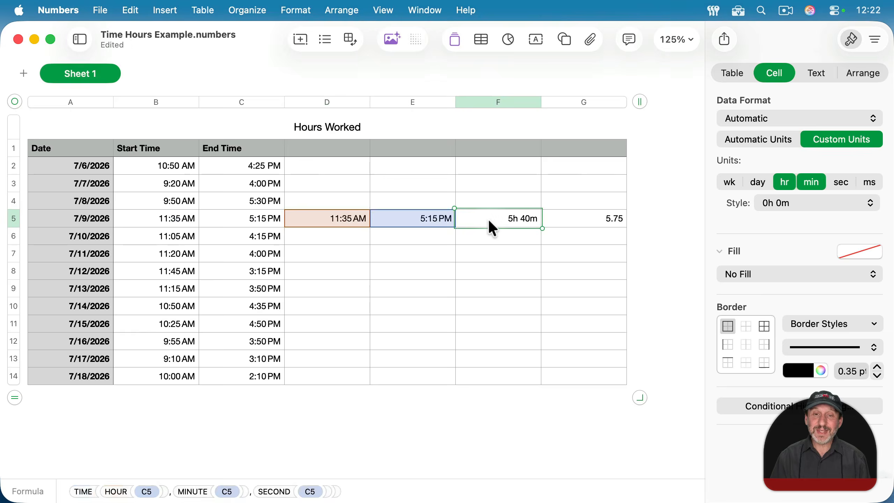
left_click(580, 221)
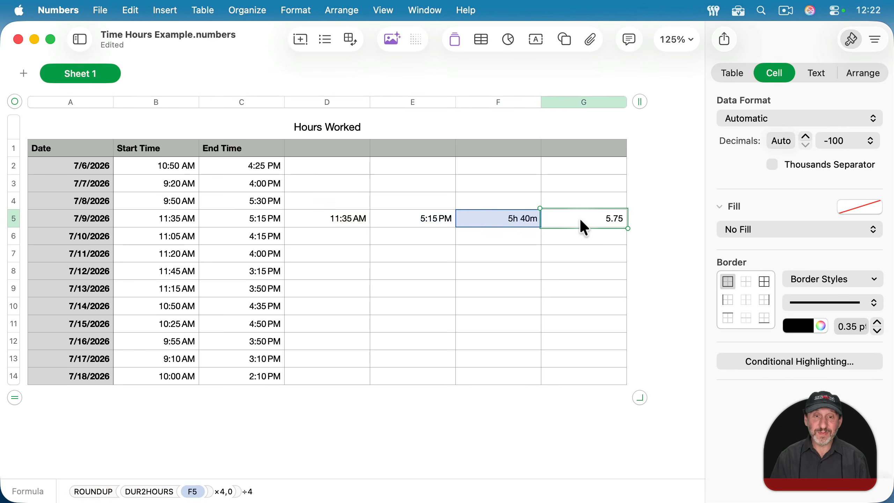
Copy the TIME formula from D5 to D6 so it refers to the 7/10/2026 start time
left_click(340, 221)
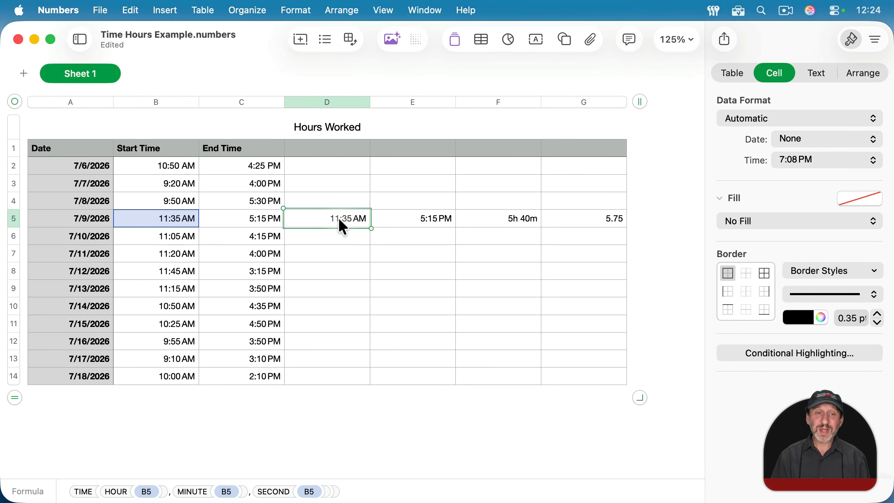
key("super+c")
left_click(352, 234)
key("super+v")
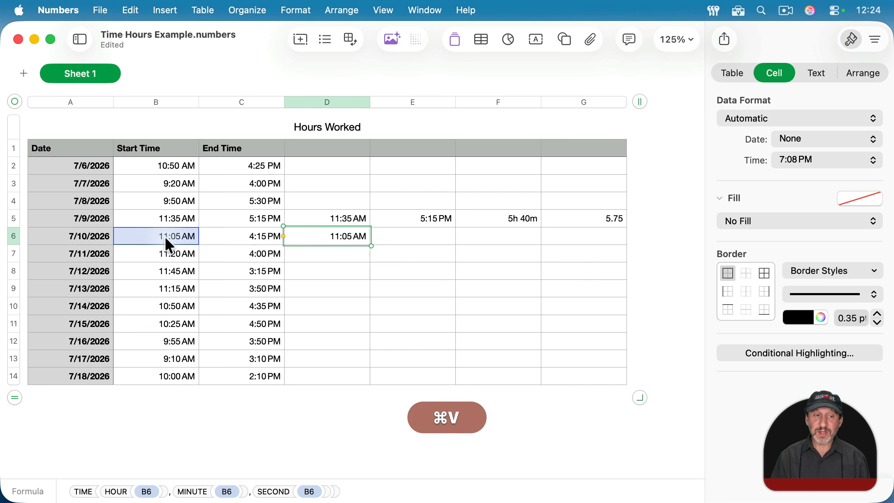
Extend the D6 formula by subtracting a duplicate of its whole TIME(HOUR(B6),MINUTE(B6),SECOND(B6)) expression
double_click(357, 236)
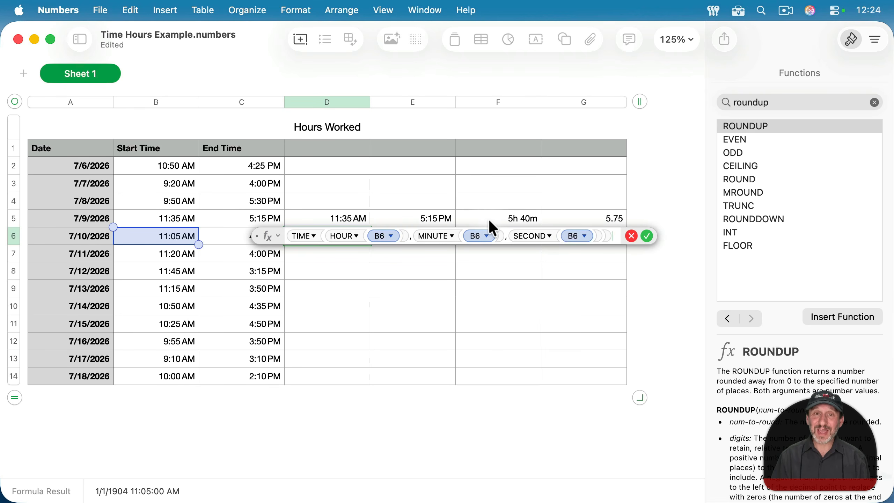
key("super+a")
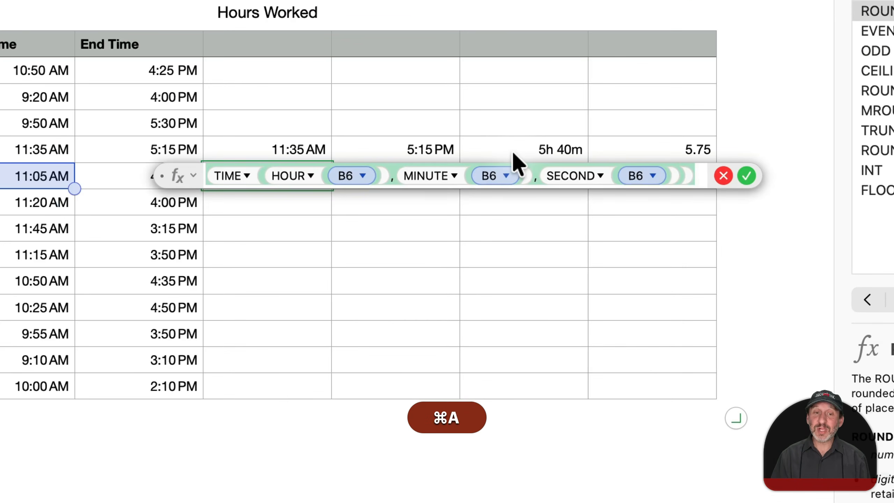
key("super+c")
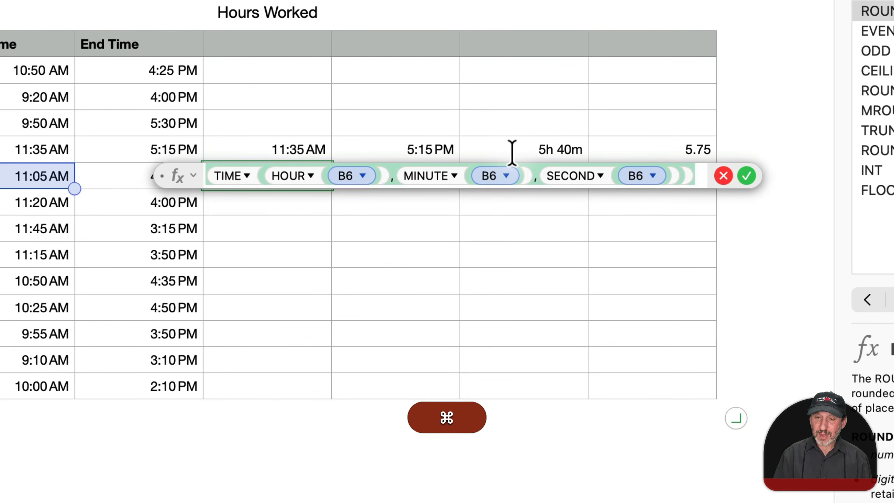
key("Right")
type("-")
key("super+v")
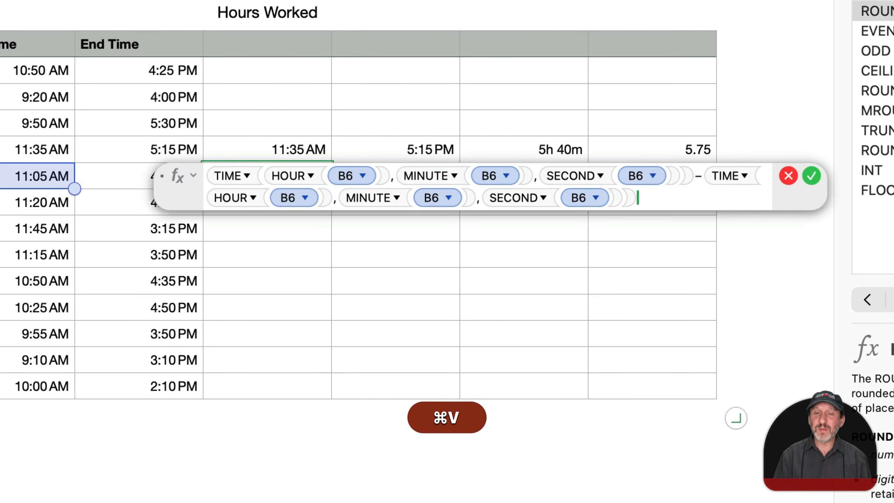
key("super+Return")
left_click(297, 182)
double_click(297, 182)
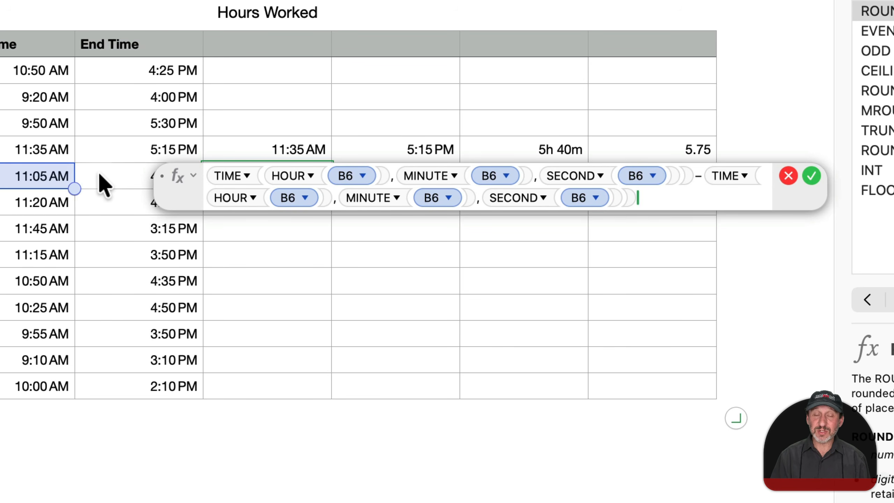
Replace the three B6 references in the first TIME expression of D6 with end time C6 and accept the formula
left_click(347, 174)
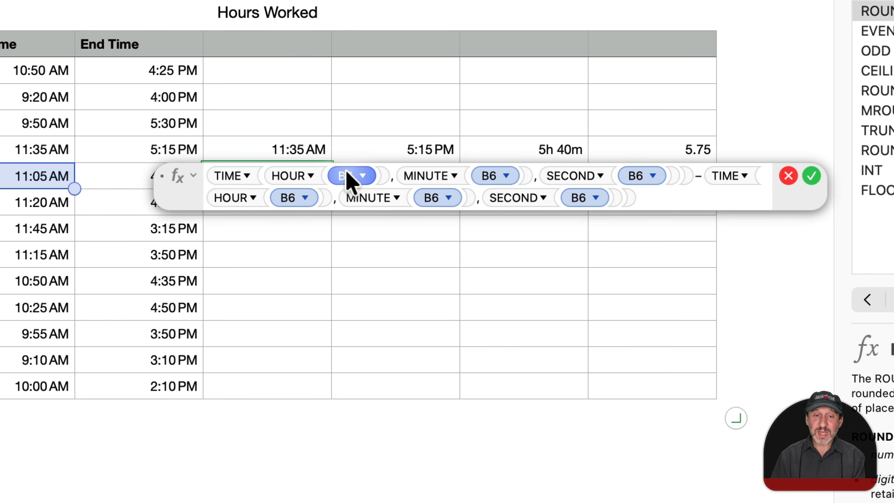
left_click(120, 183)
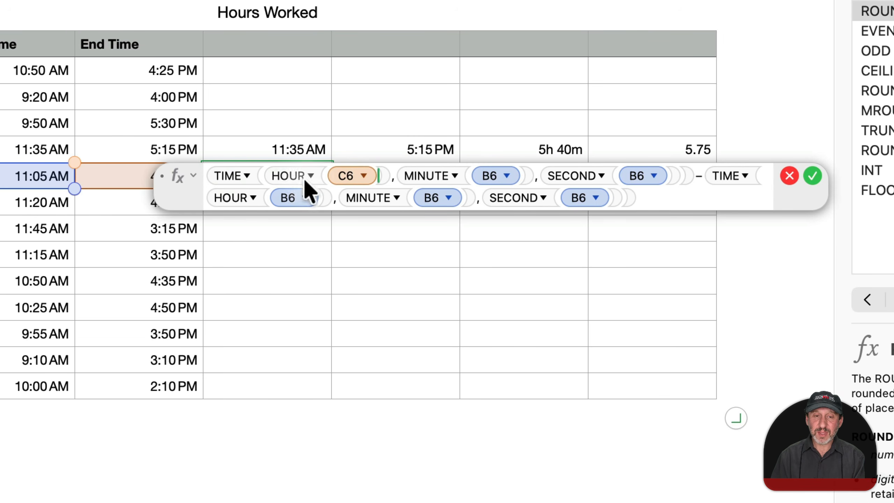
left_click(499, 176)
left_click(134, 181)
left_click(642, 176)
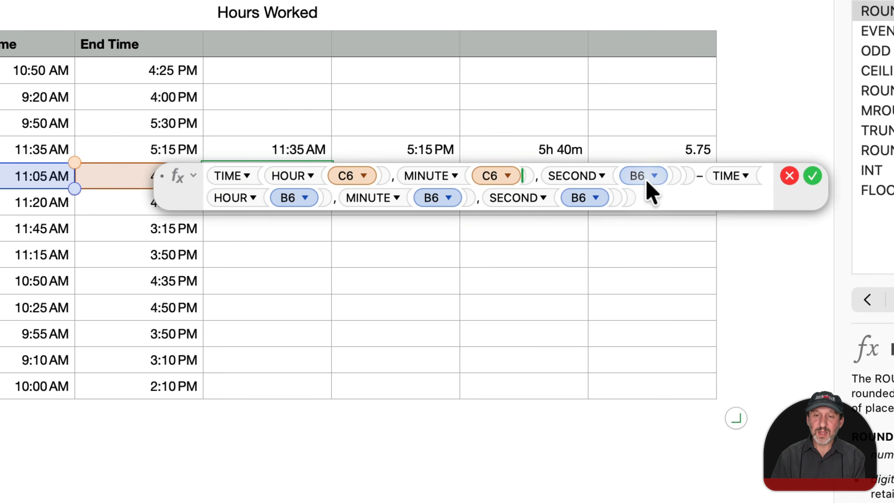
left_click(148, 176)
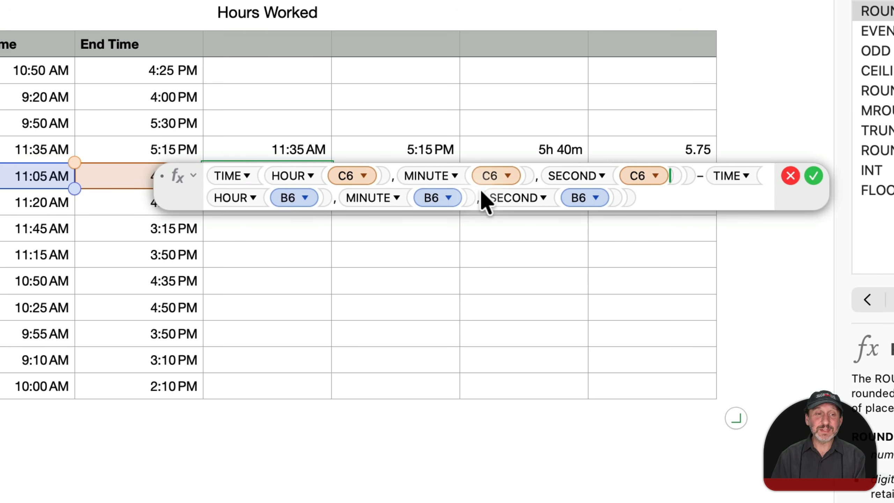
key("Return")
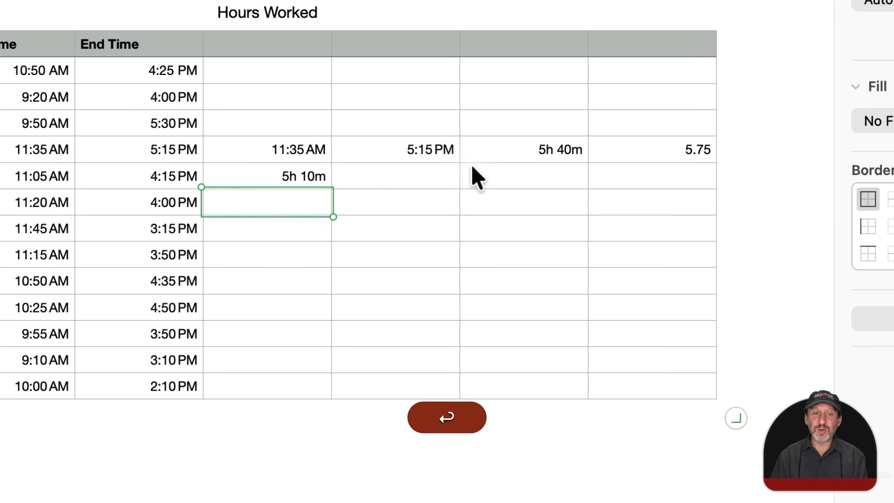
Wrap the entire D6 time-difference formula in DUR2HOURS to convert the duration into decimal hours
double_click(302, 177)
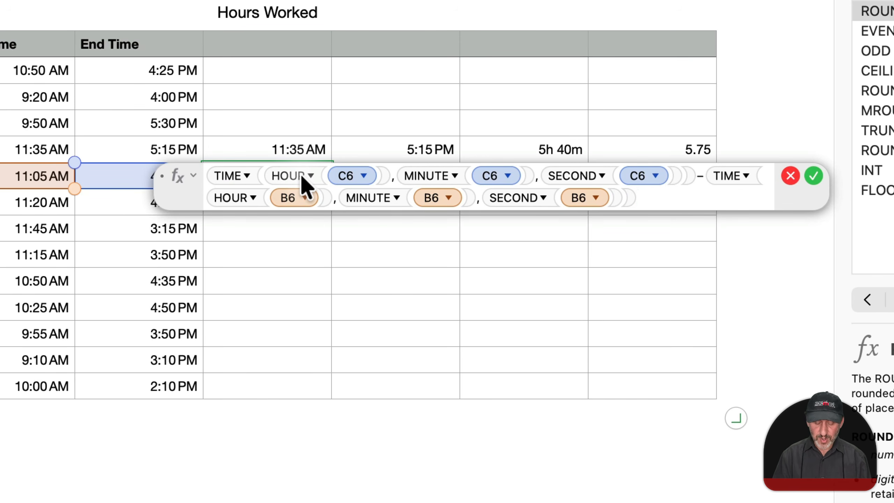
key("cmd+Left")
type("DUR")
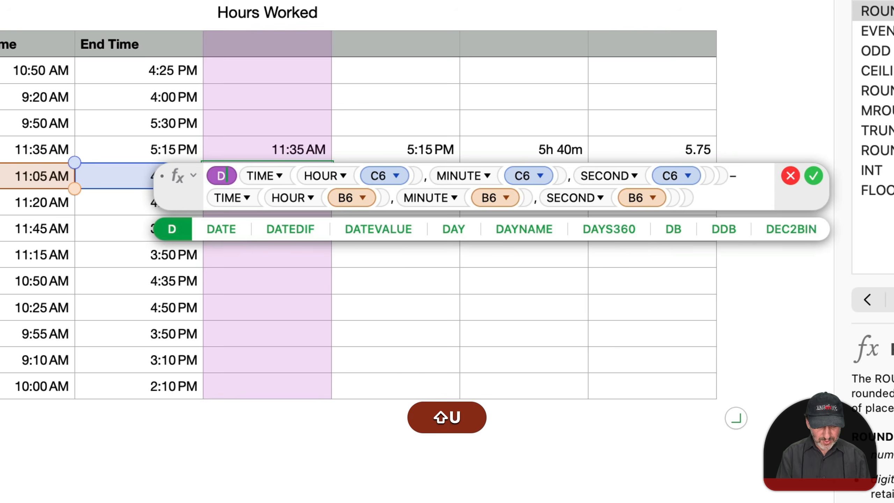
type("2")
type("HOURS(")
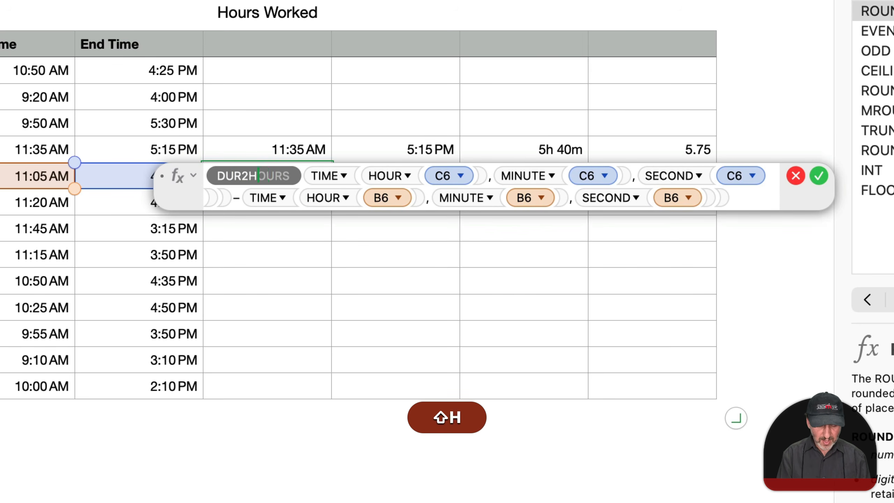
key("super+Right")
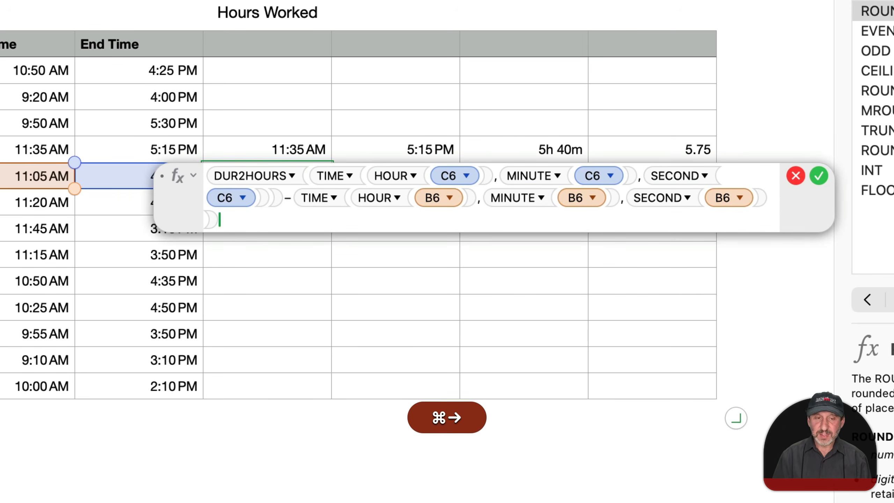
type(")")
key("Return")
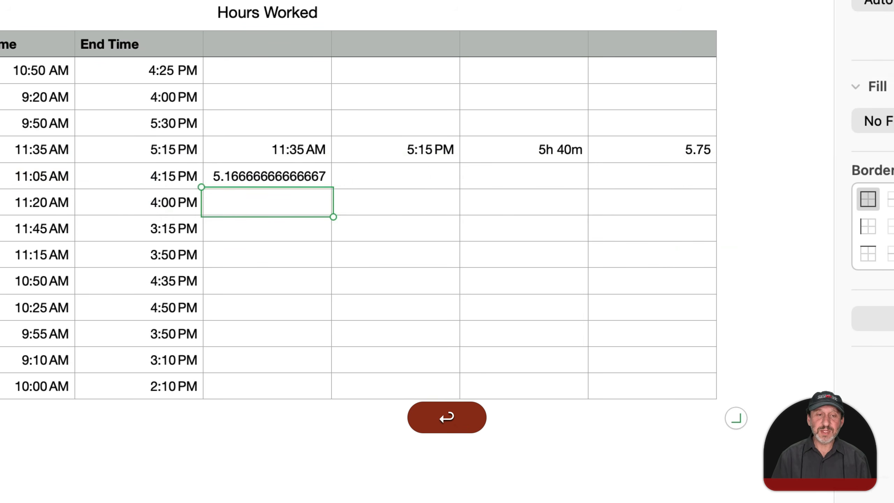
Wrap the whole DUR2HOURS expression in D6 in a ROUNDUP function with 0 decimal places
double_click(277, 183)
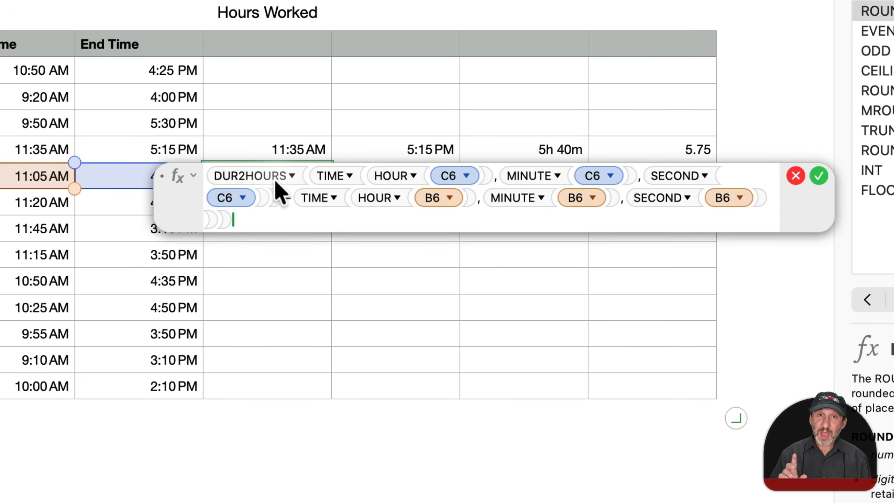
key("super+Left")
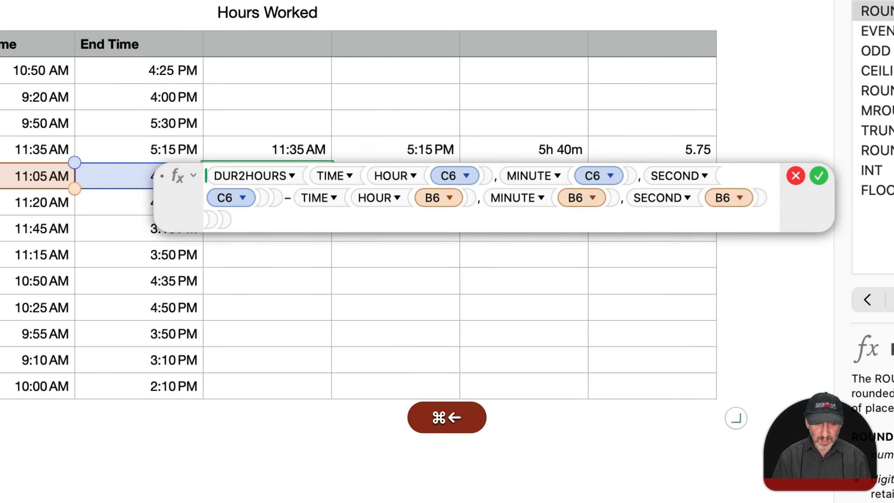
type("ROUND ")
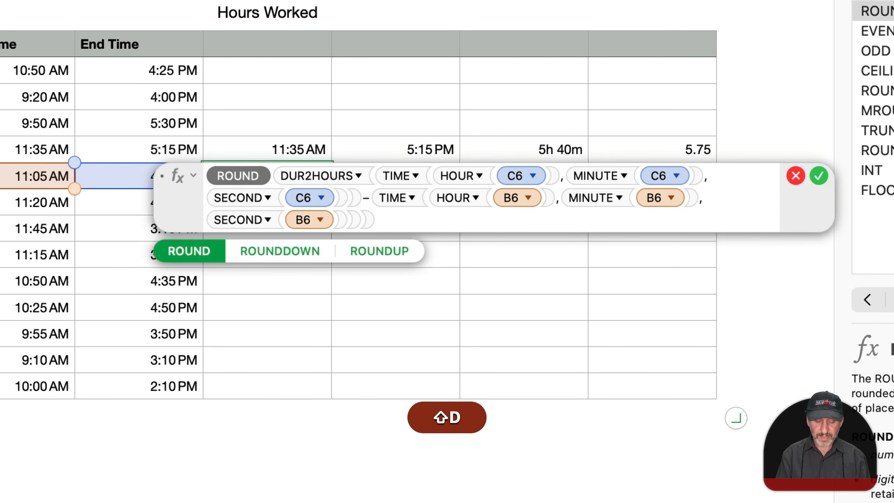
type("UP(")
key("shift+Down")
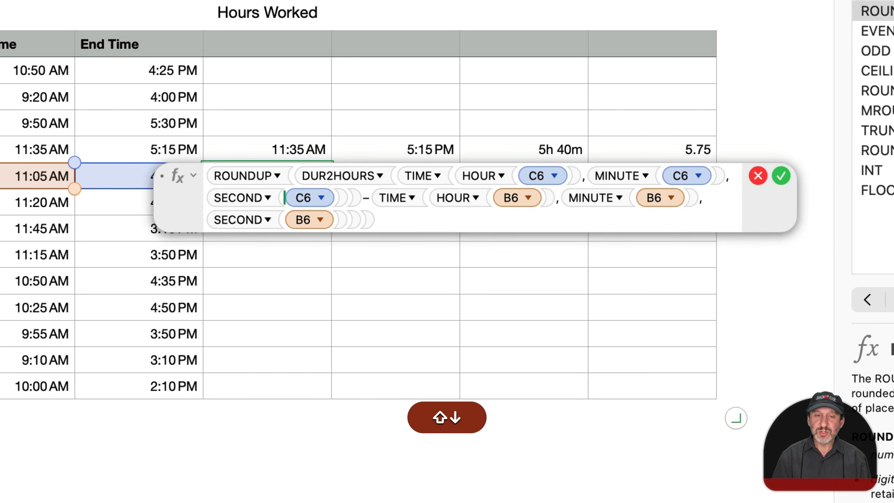
key("Down")
type(",0")
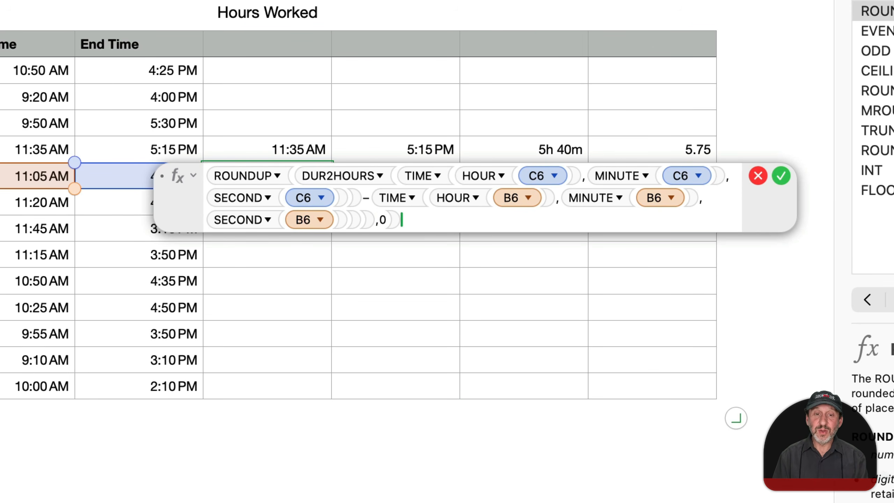
key("Return")
Make D6 round up to quarter hours by multiplying the DUR2HOURS value by 4 inside ROUNDUP and dividing the rounded result by 4
double_click(298, 176)
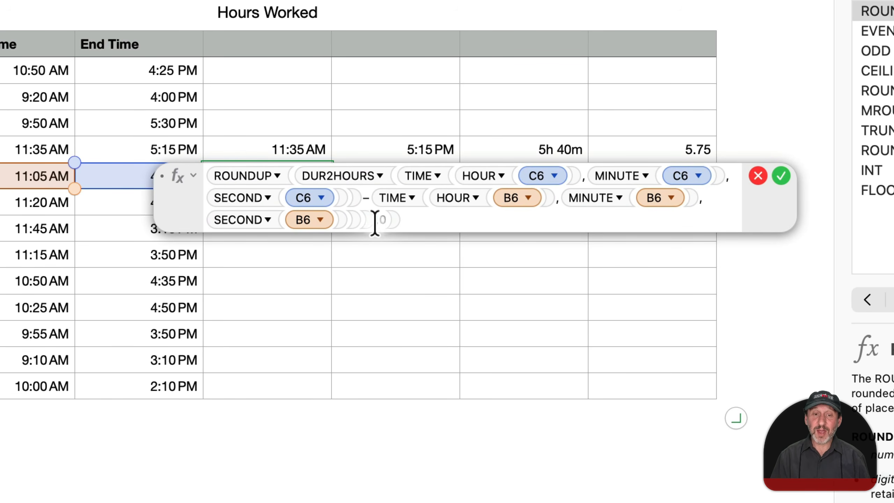
type("*4")
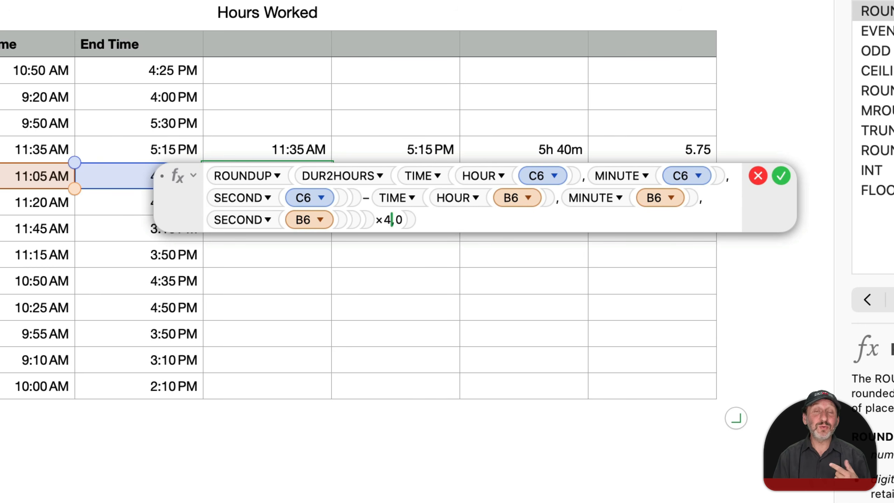
key("Return")
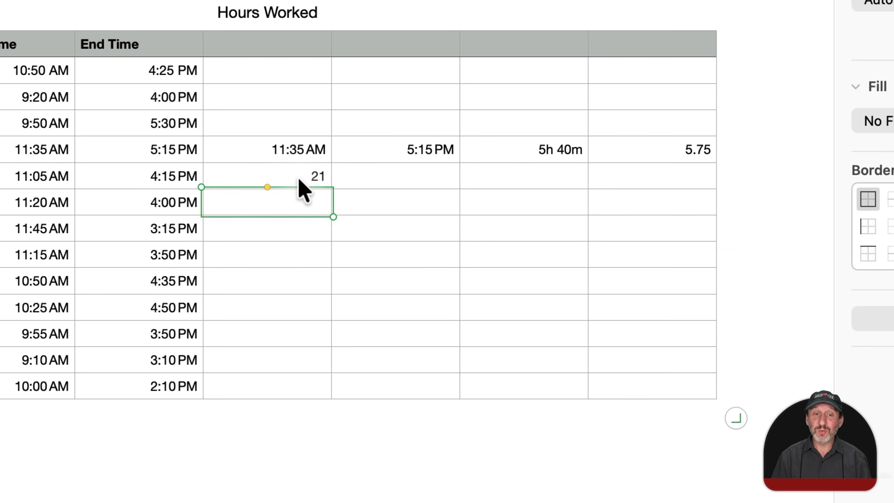
left_click(303, 178)
left_click(302, 178)
type("/")
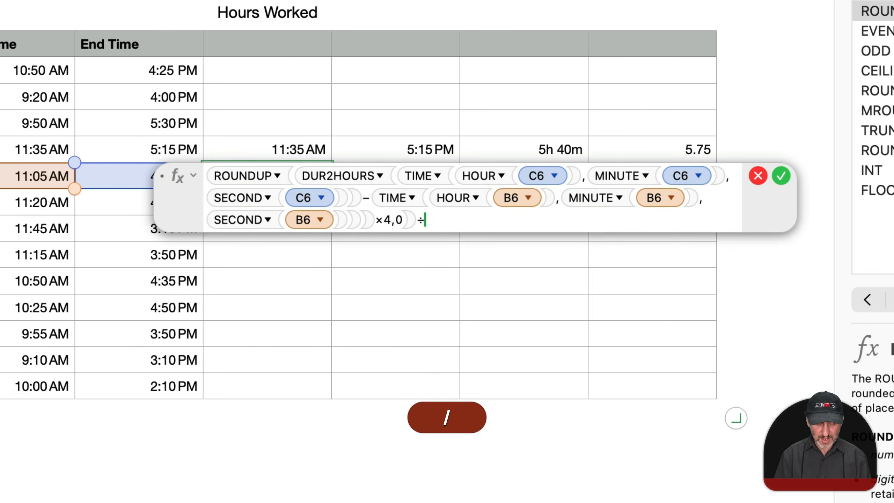
type("4")
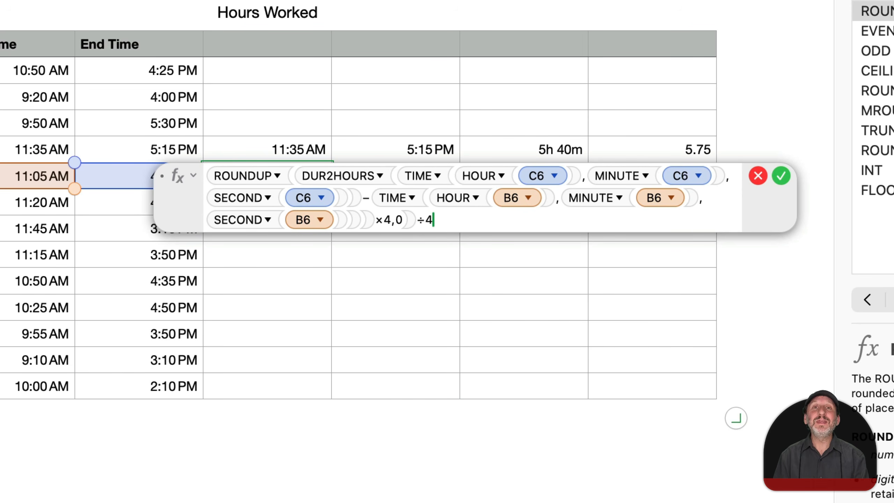
key("Return")
Copy the combined formula from D6 to all body cells of column D
left_click(307, 177)
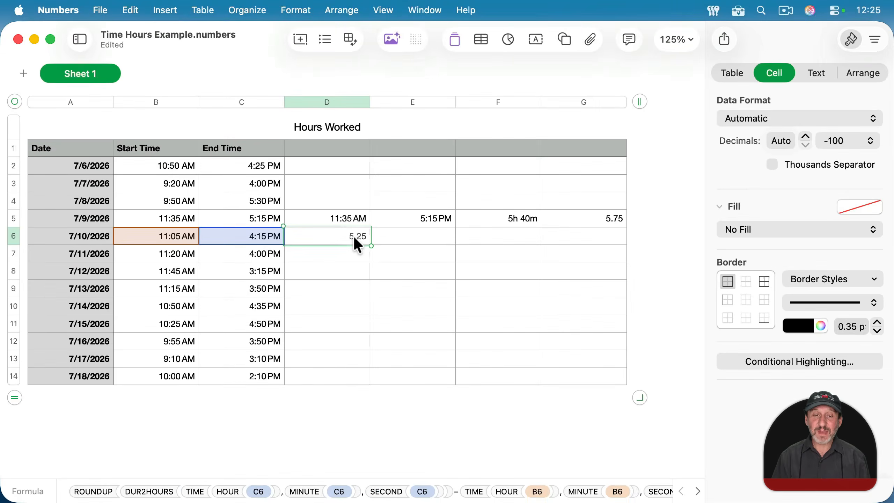
key("super+c")
left_click(334, 103)
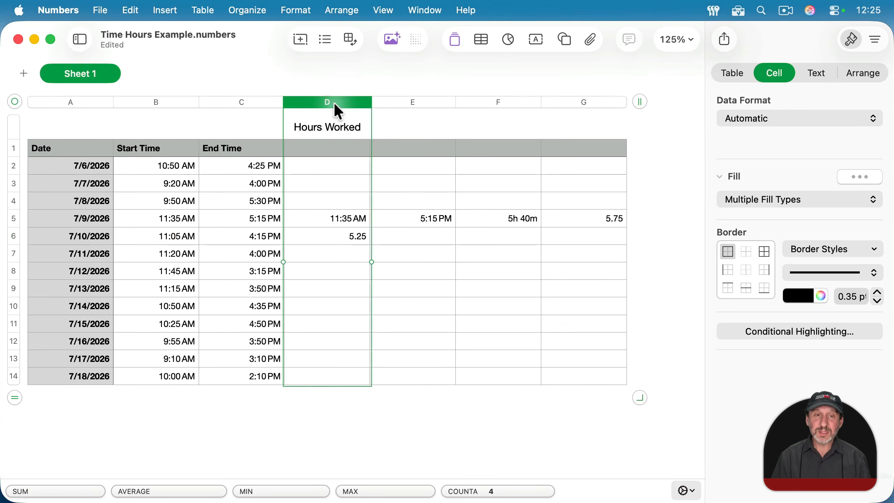
key("super+v")
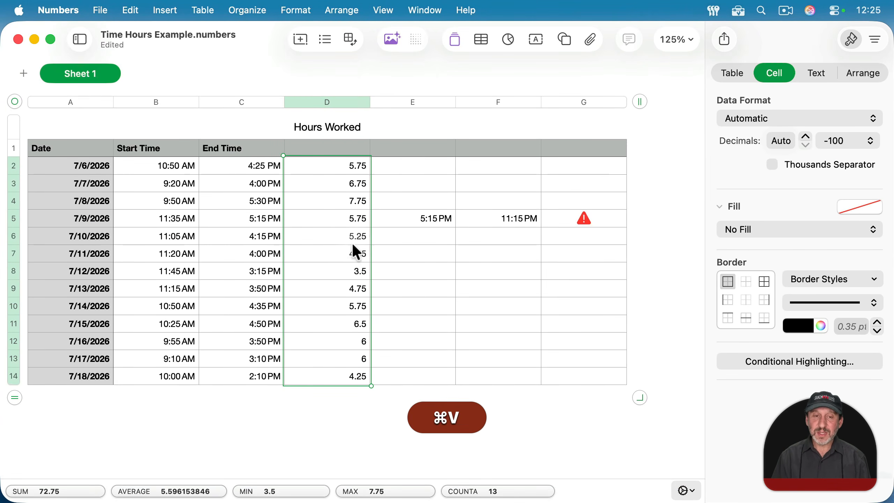
Clear the leftover intermediate calculations from E5, F5 and G5
left_click(413, 213)
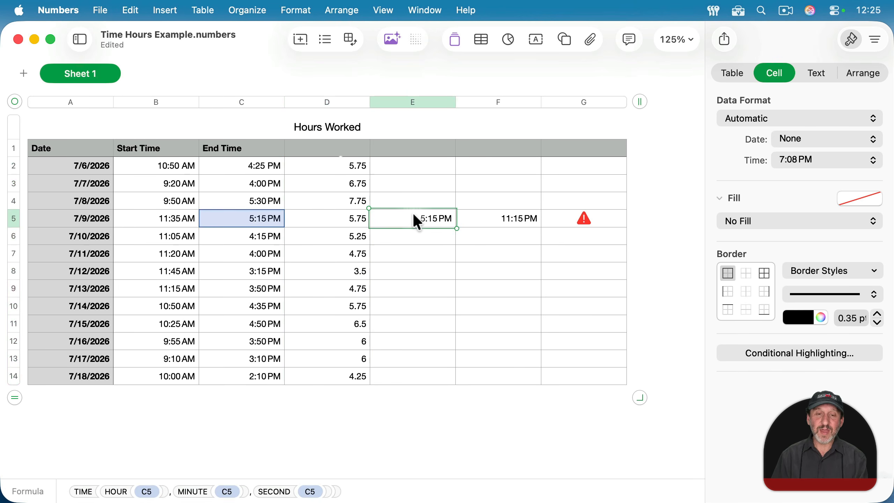
key("BackSpace")
left_click(504, 215)
key("BackSpace")
left_click(577, 217)
key("BackSpace")
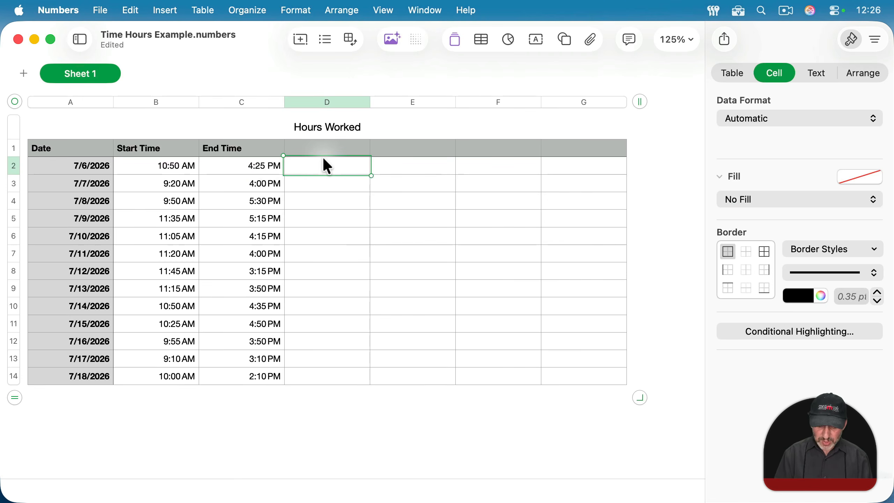
Enter the formula TIMEVALUE(C2) in D2 to convert the end time into a fraction of a day
key("shift+equal")
type("TIMEVALUE(")
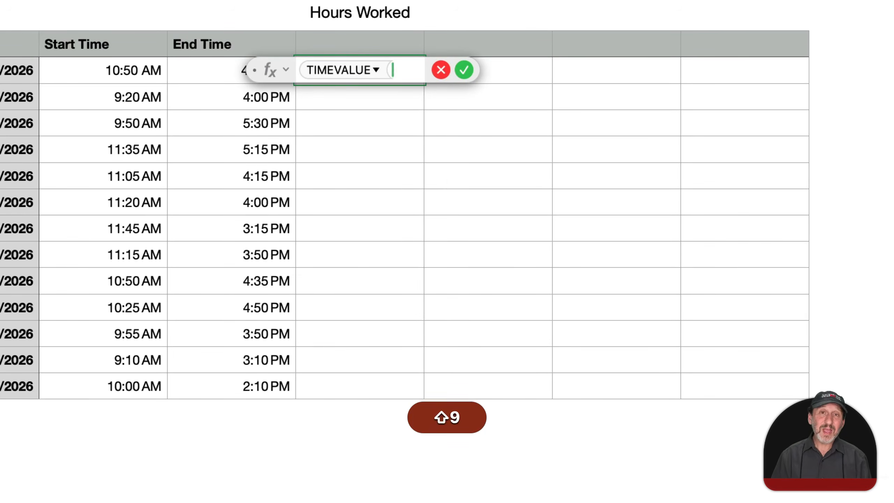
left_click(216, 75)
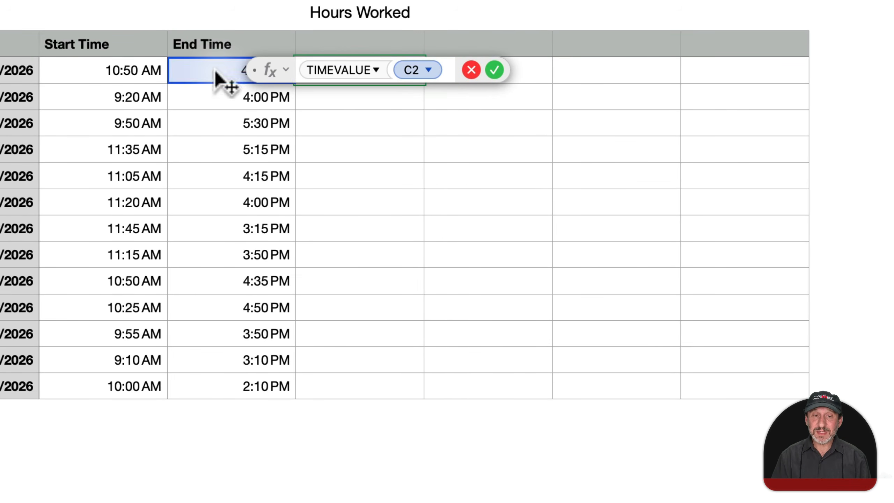
type(")")
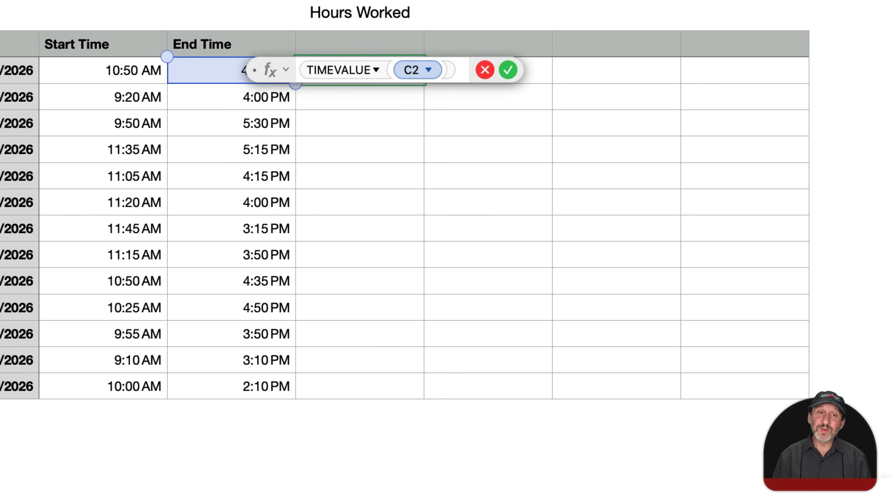
key("Return")
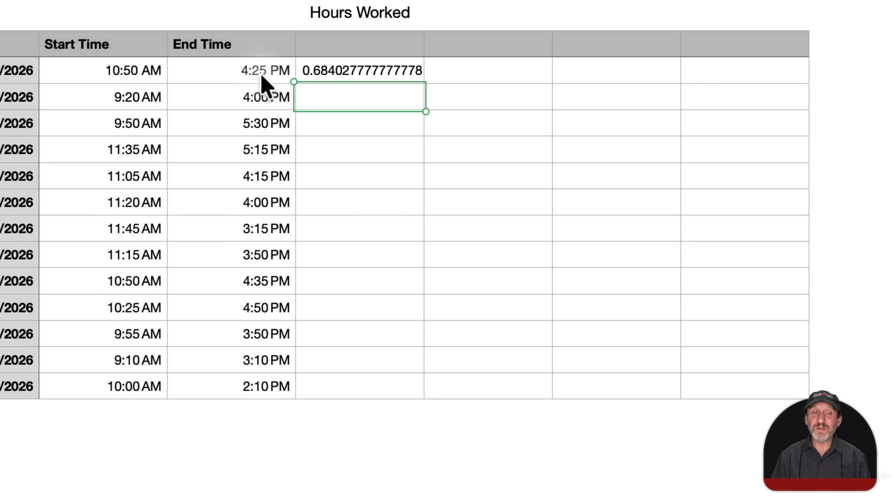
mouse_move(376, 105)
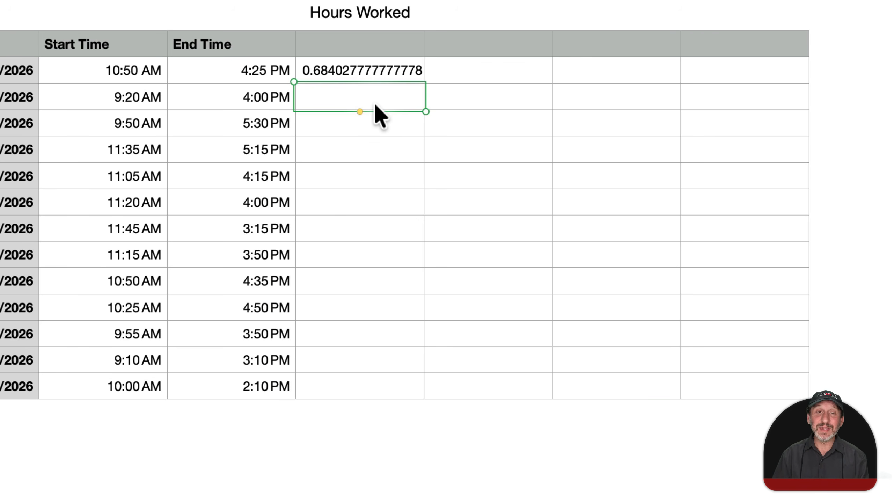
Extend the D2 formula by subtracting TIMEVALUE(B2), the value of the start time
double_click(370, 79)
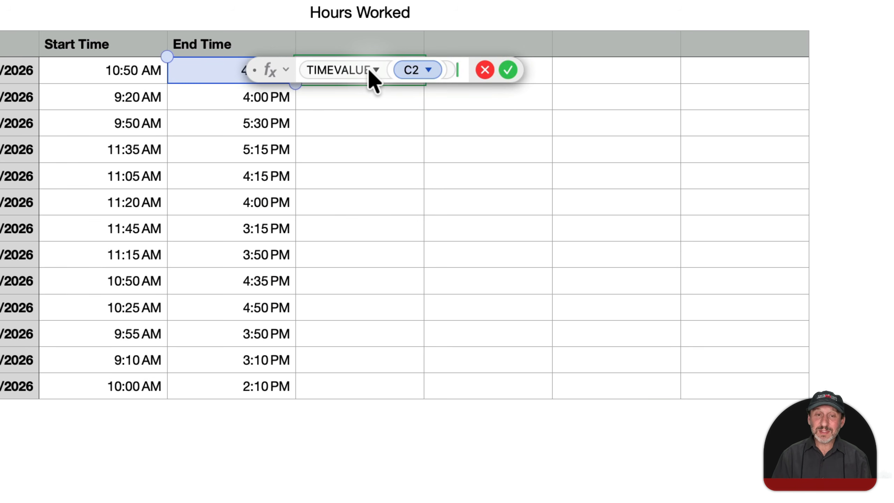
type("-TIME")
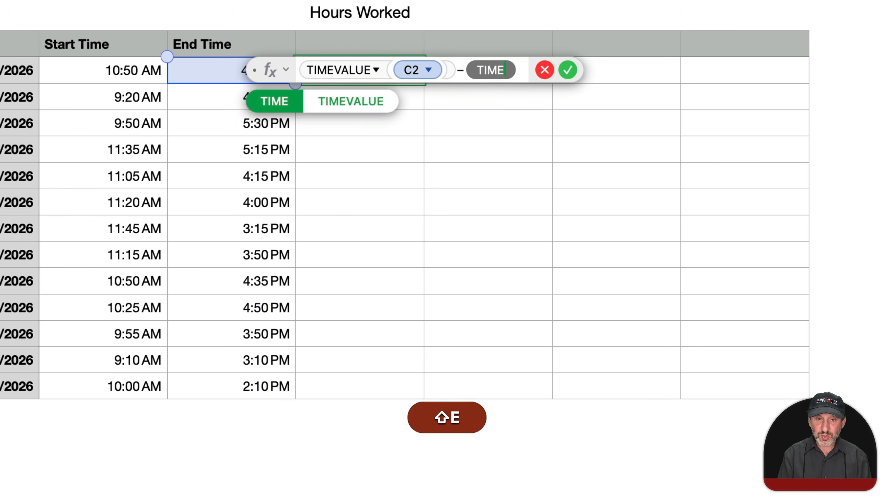
type("V")
key("shift+Return")
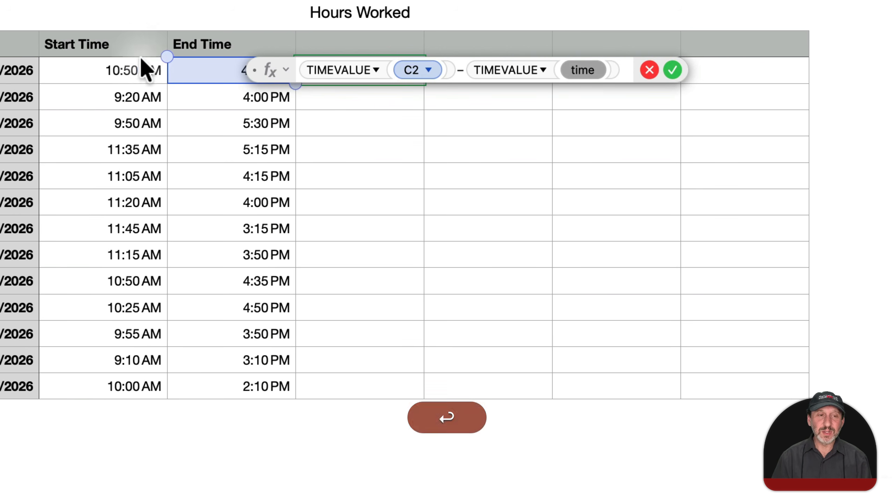
left_click(120, 75)
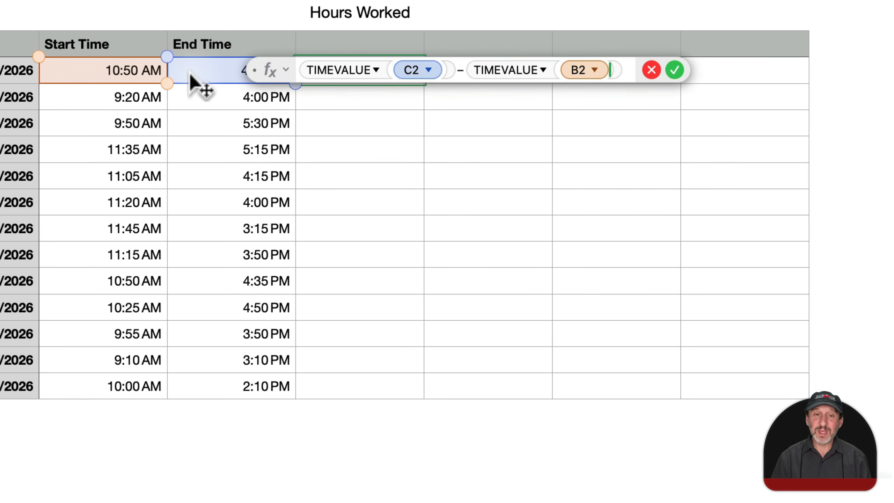
key("Return")
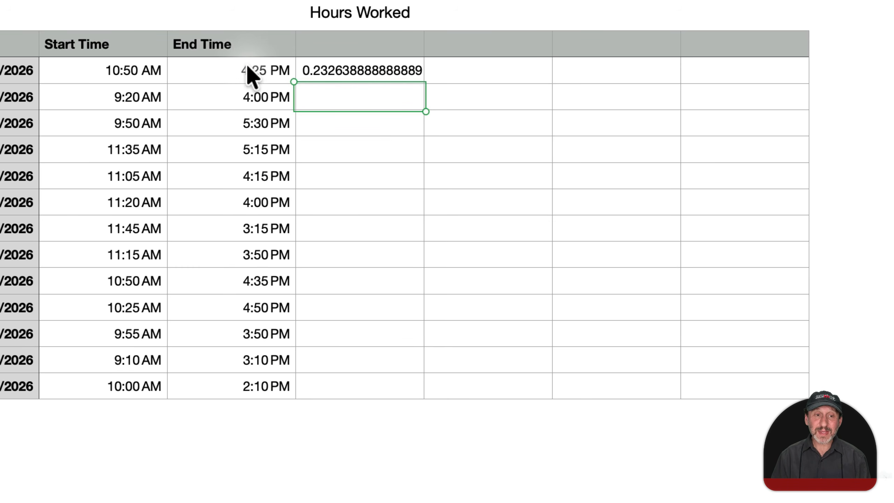
left_click(211, 72)
left_click(155, 71)
left_click(208, 76)
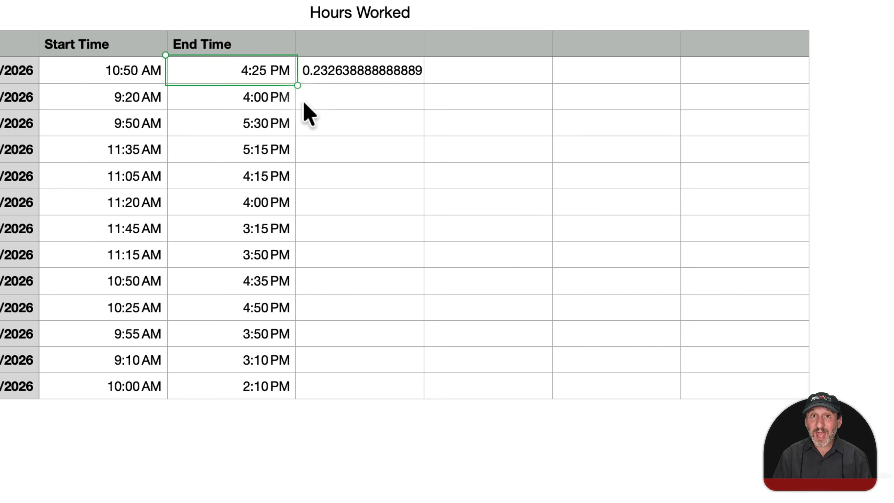
Wrap the TIMEVALUE subtraction in D2 in parentheses and multiply it by 24 to convert it into hours
left_click(358, 69)
left_click(359, 70)
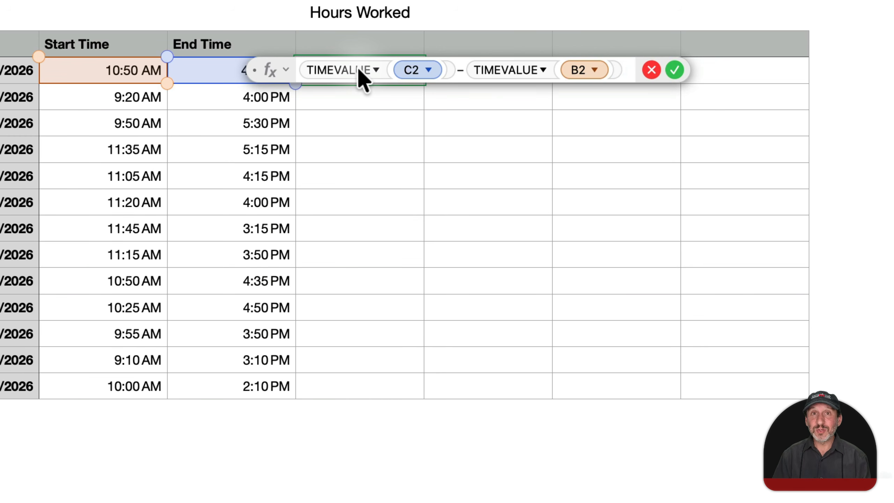
key("super+z")
key("super+a")
key("shift+super+Left")
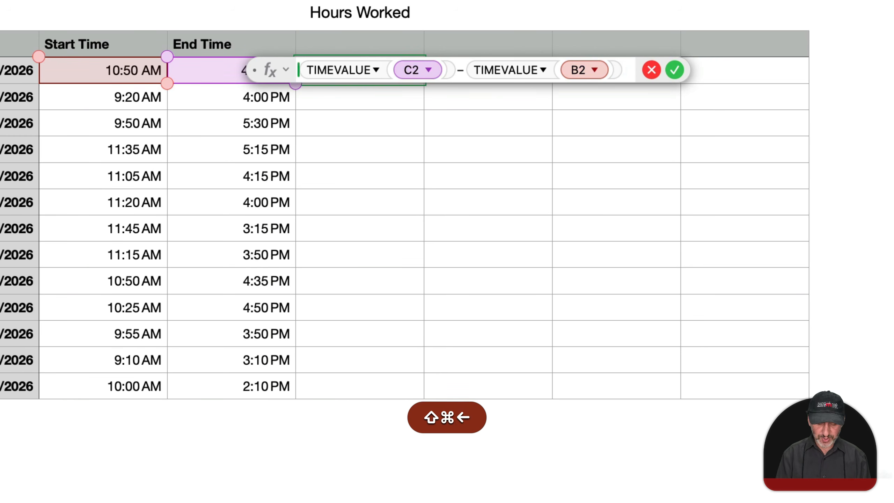
type("(")
key("super+Right")
type(")")
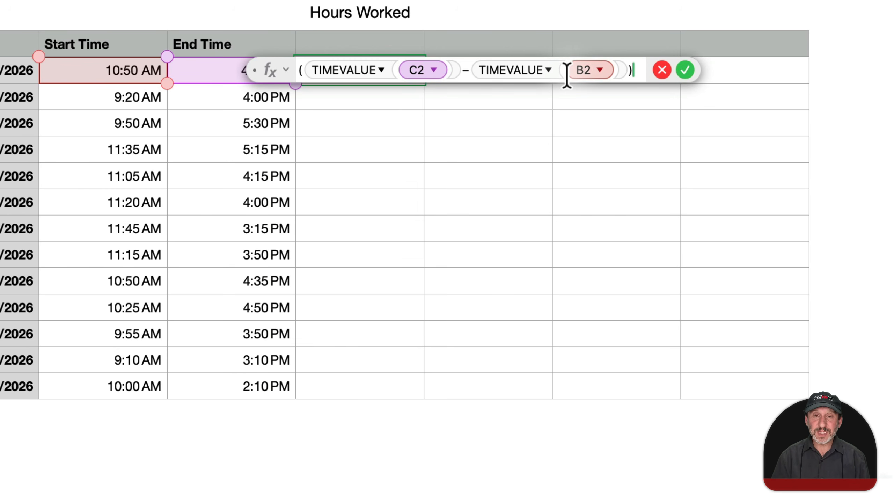
type("*24")
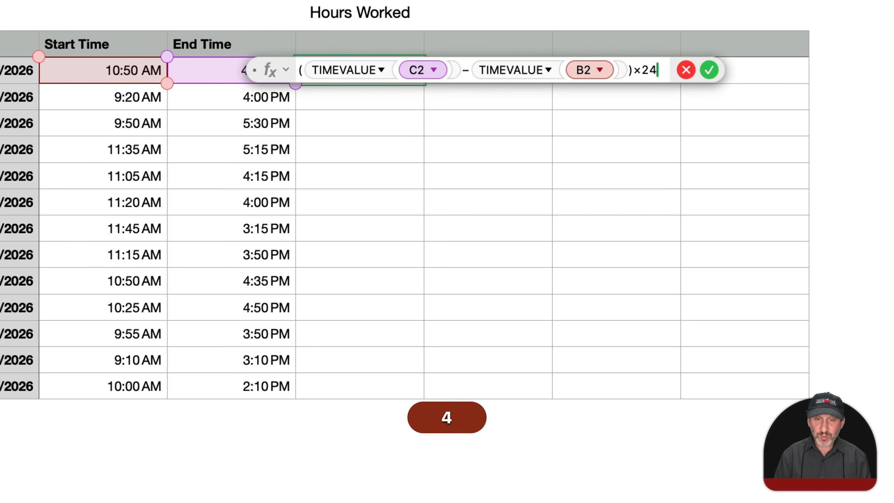
key("Return")
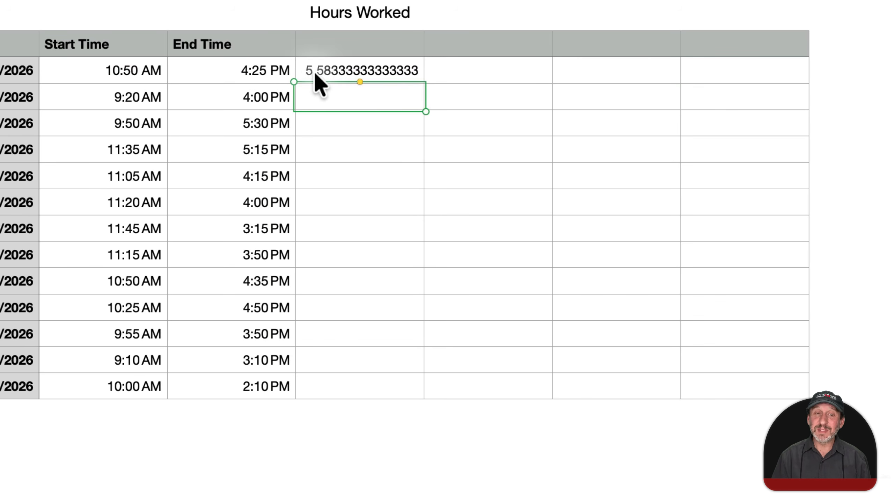
Multiply the D2 formula by 4 to express the hours worked as quarter hours
double_click(356, 73)
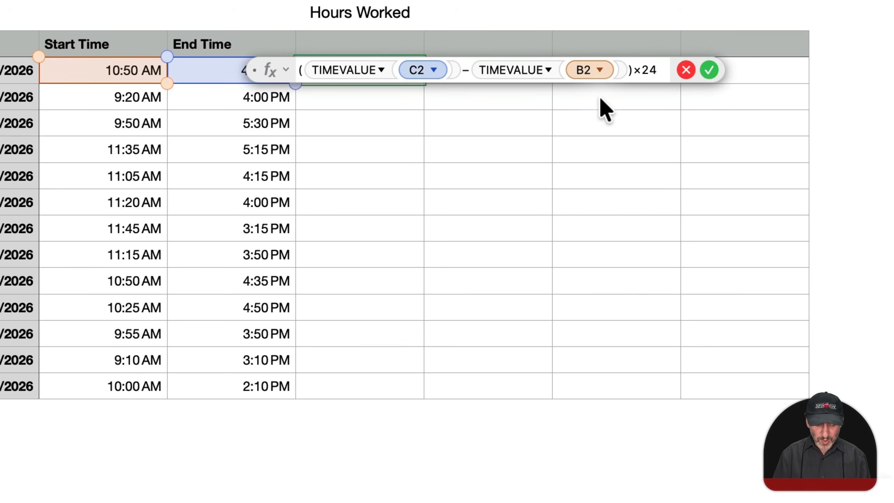
type("*4")
key("Return")
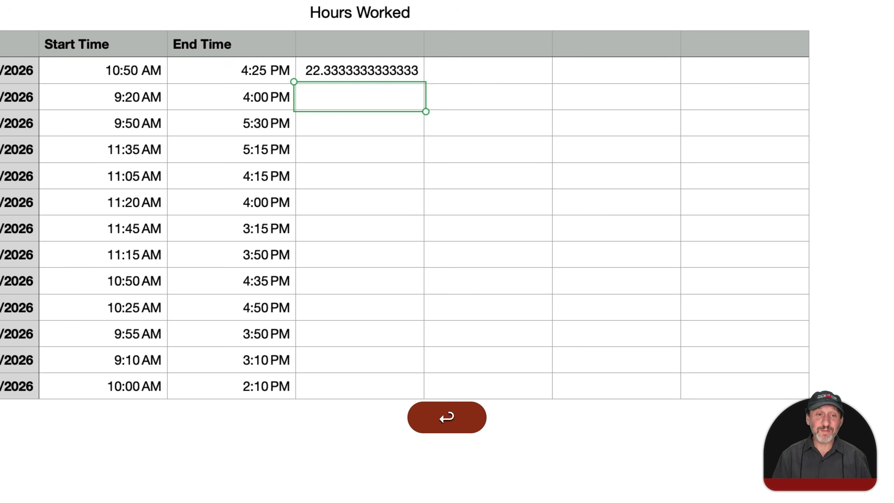
Enclose the whole D2 formula in ROUNDUP with 0 digits to round up to full quarter hours
double_click(337, 71)
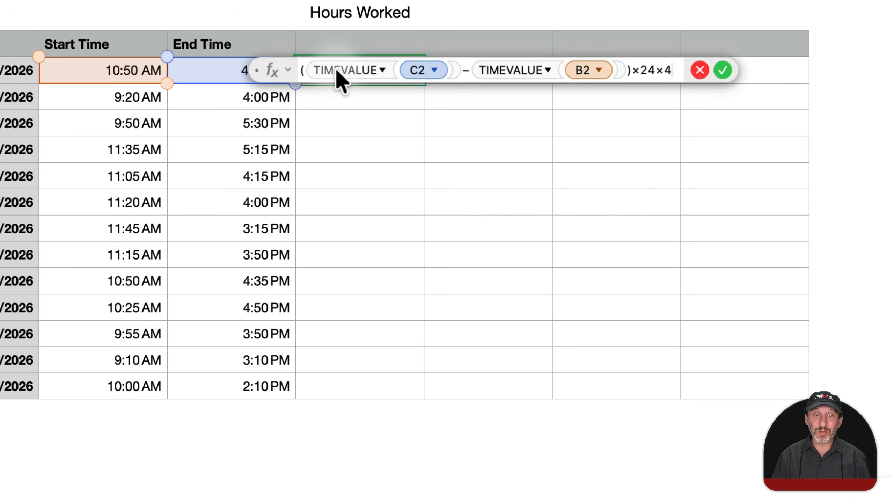
key("super+a")
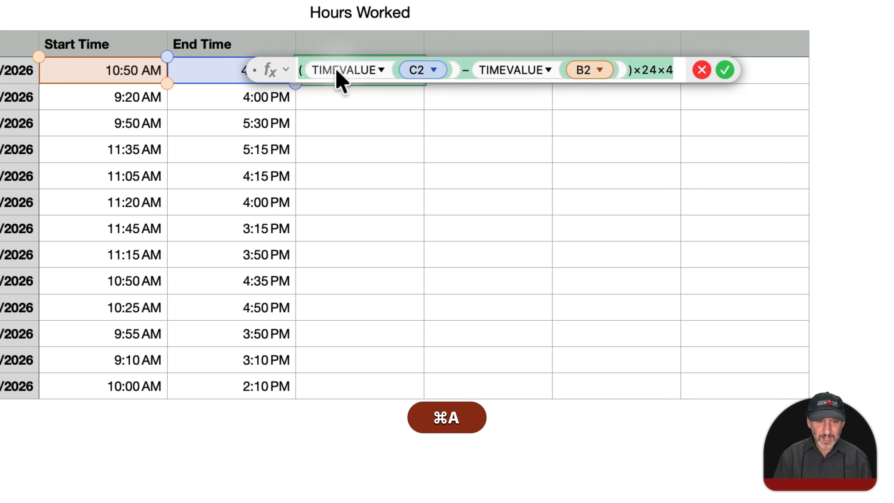
key("super+Left")
type("ROUNDUP(")
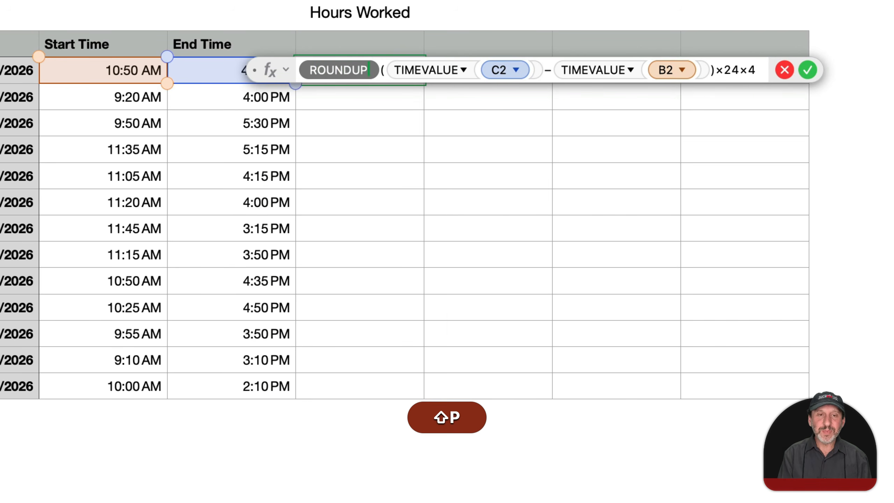
key("super+Right")
type(",0)")
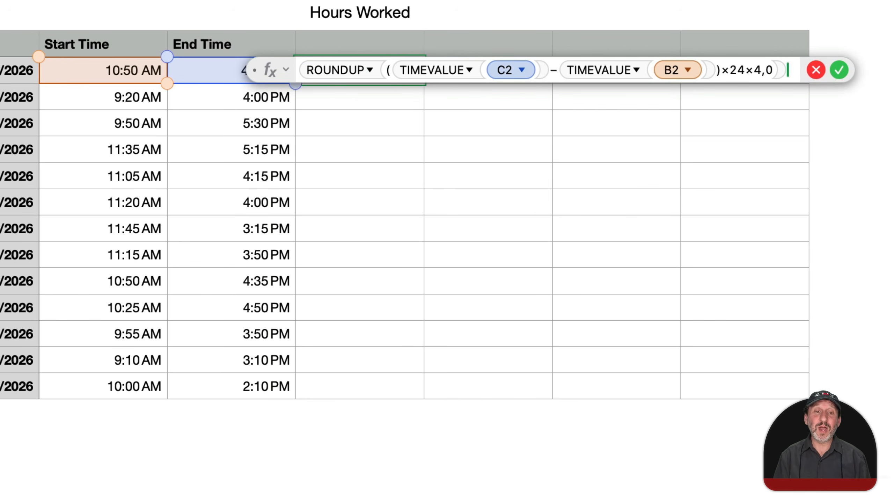
key("Return")
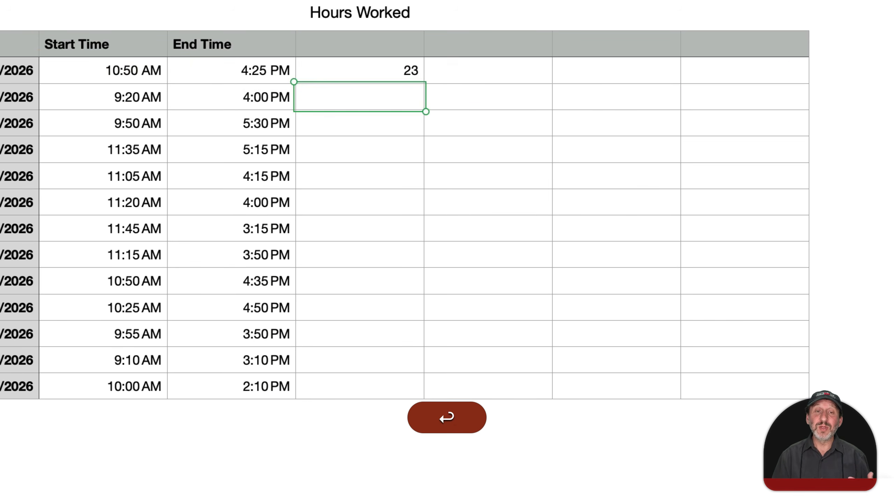
Divide the ROUNDUP result in D2 by 4 to convert the quarter hours back into hours
left_click(389, 67)
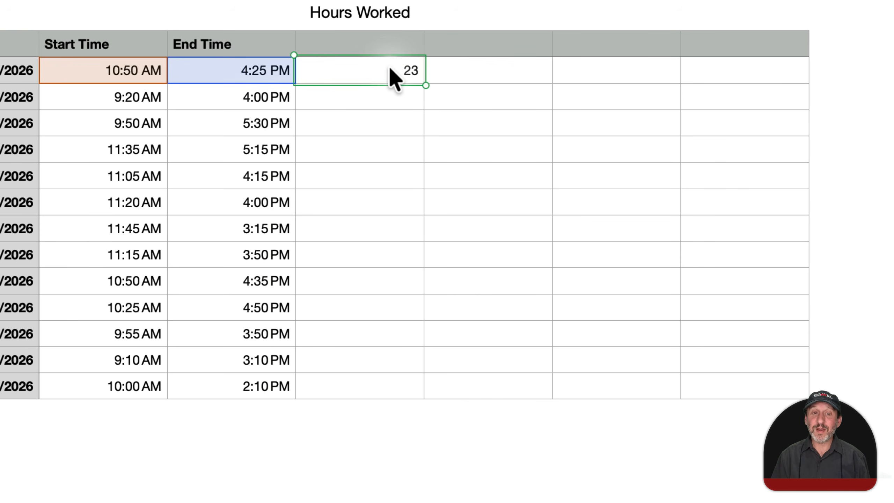
left_click(389, 67)
type("/4")
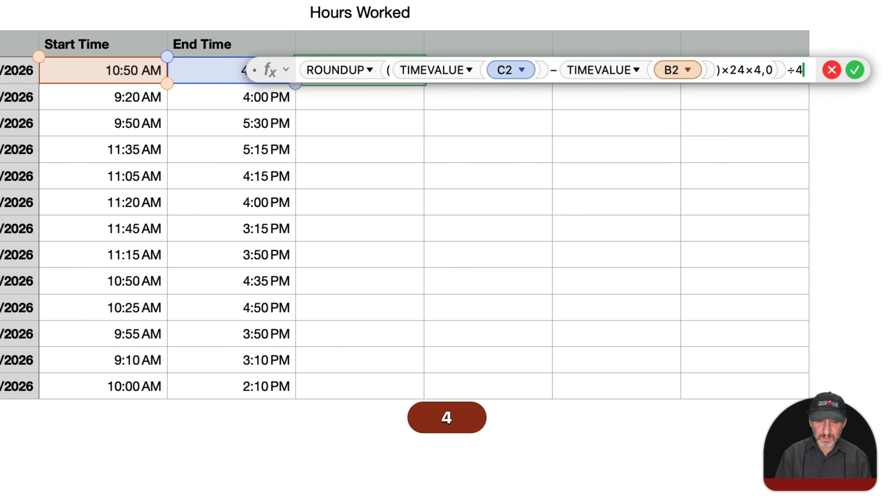
key("Return")
Copy the D2 formula to all body cells of column D and review the complete formula in D2
left_click(402, 75)
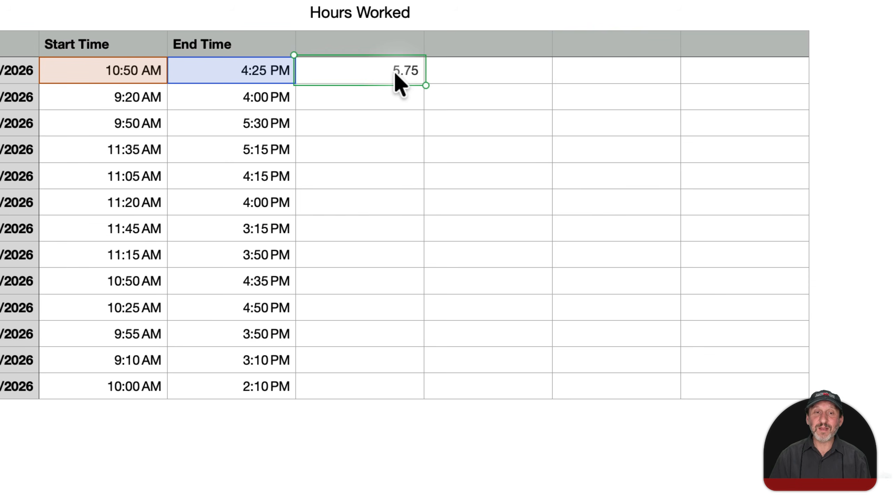
key("super+c")
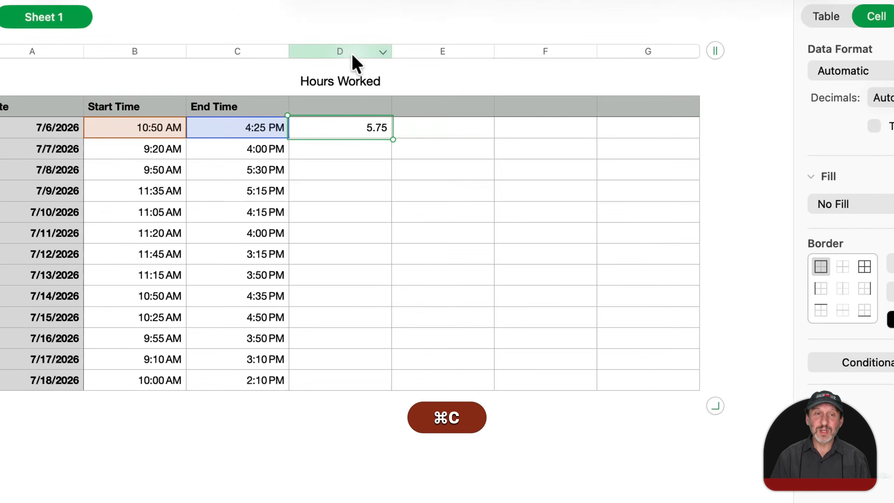
left_click(352, 53)
key("super+v")
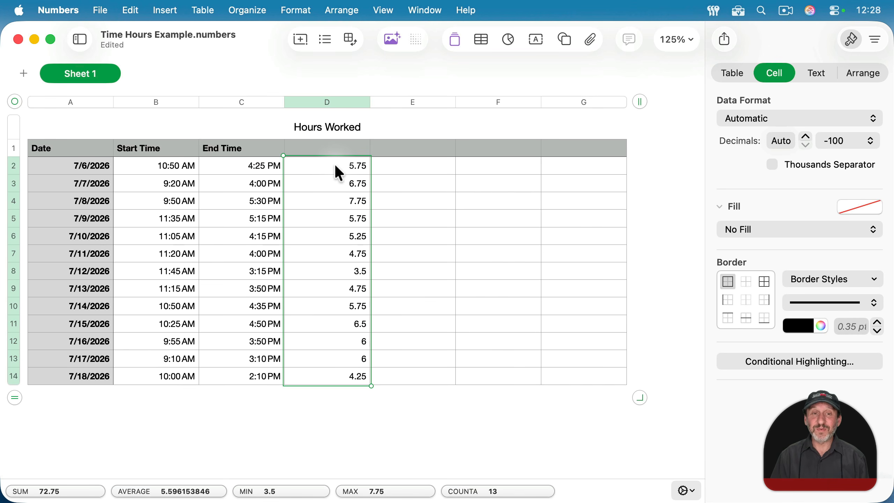
double_click(337, 168)
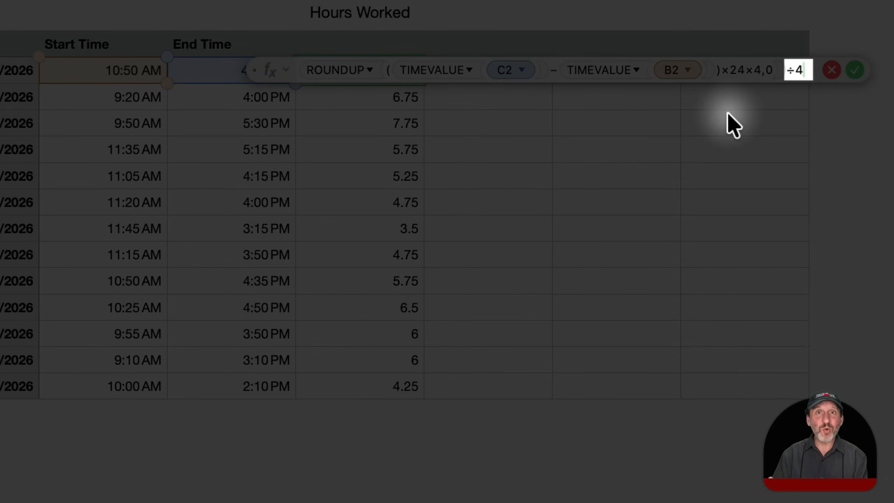
key("Return")
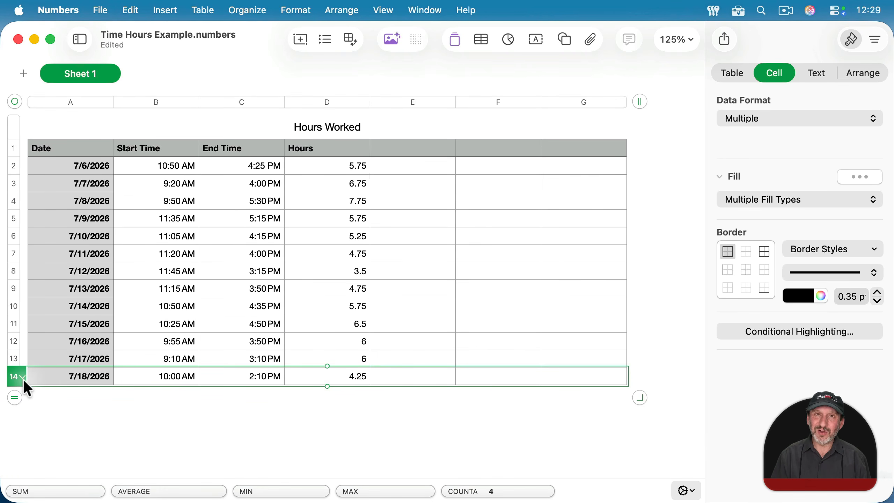
Add a footer row below row 14 and total the hours in D15 with the formula SUM(D)
left_click(22, 378)
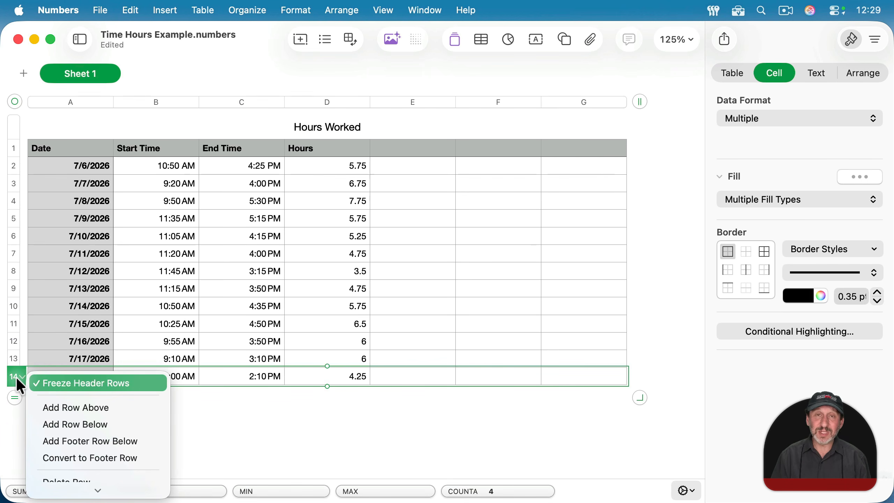
left_click(91, 438)
left_click(336, 394)
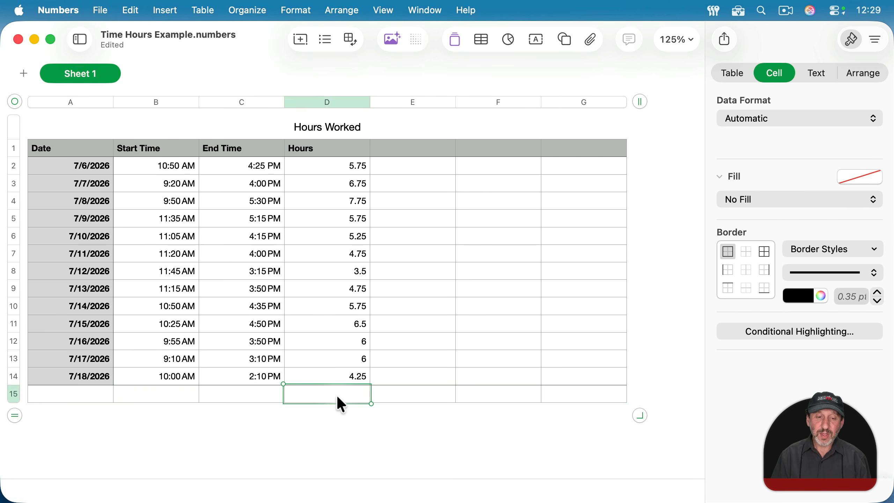
key("equal")
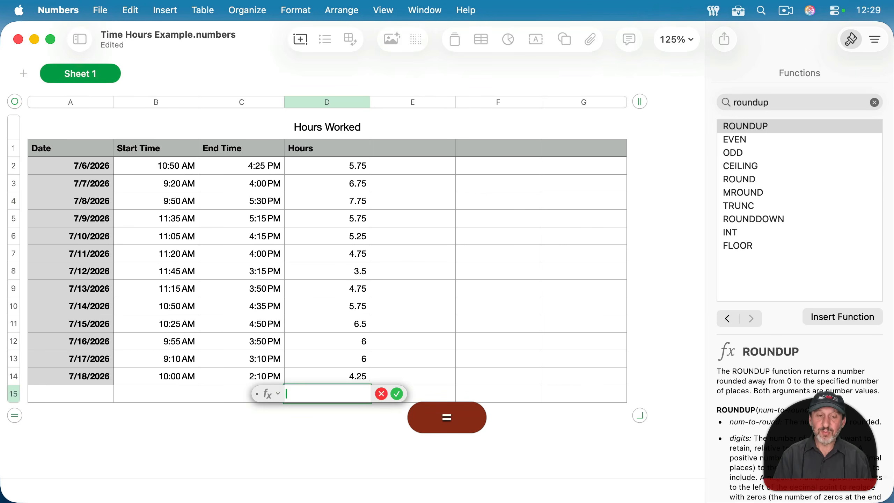
type("sum(")
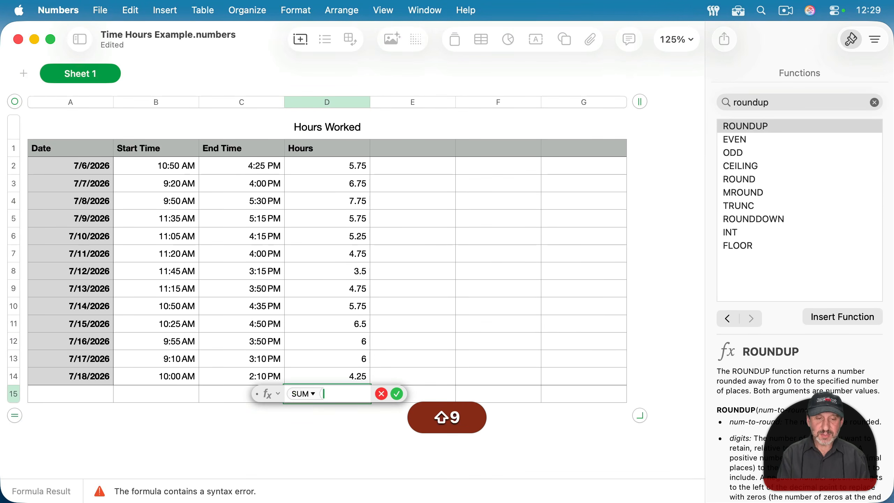
left_click(335, 103)
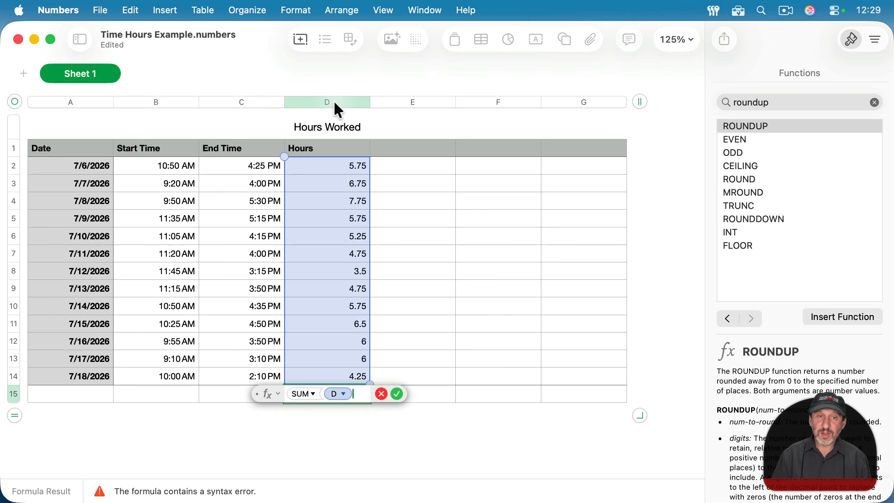
type(")")
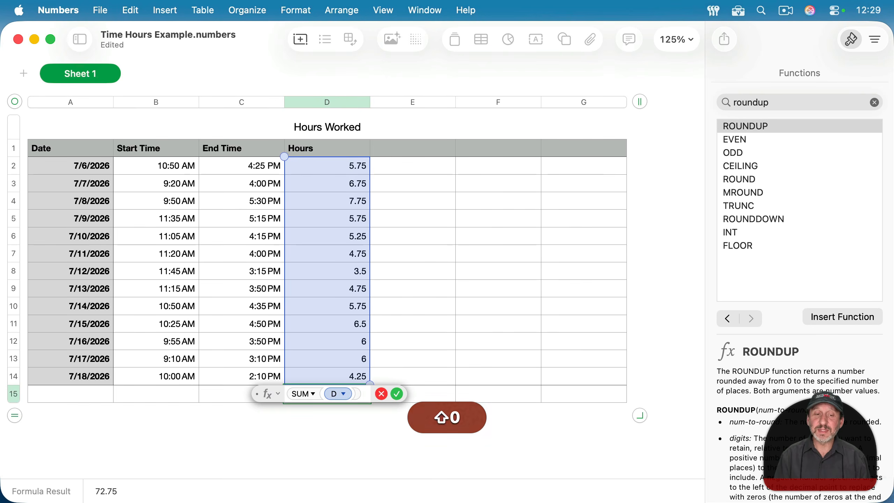
key("Return")
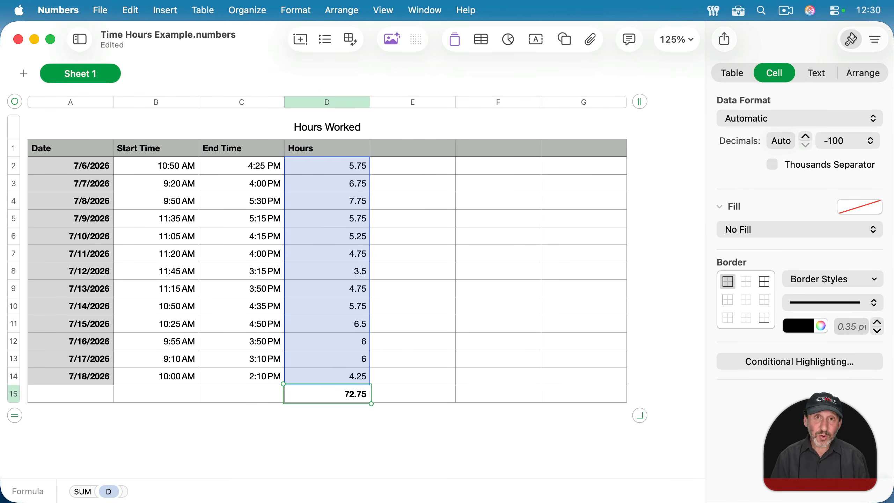